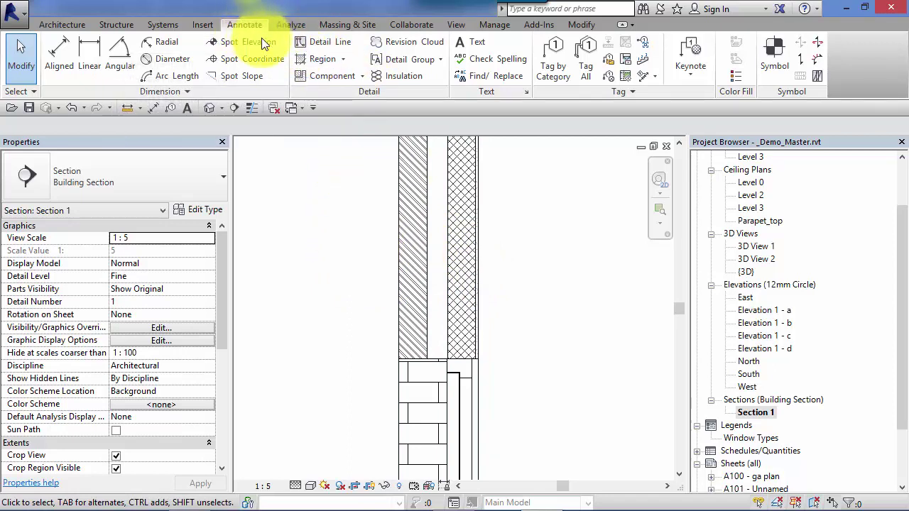
- Place a Brick_Standard Running_Section detail component at the bottom corner of the wall's brick layer
click(362, 77)
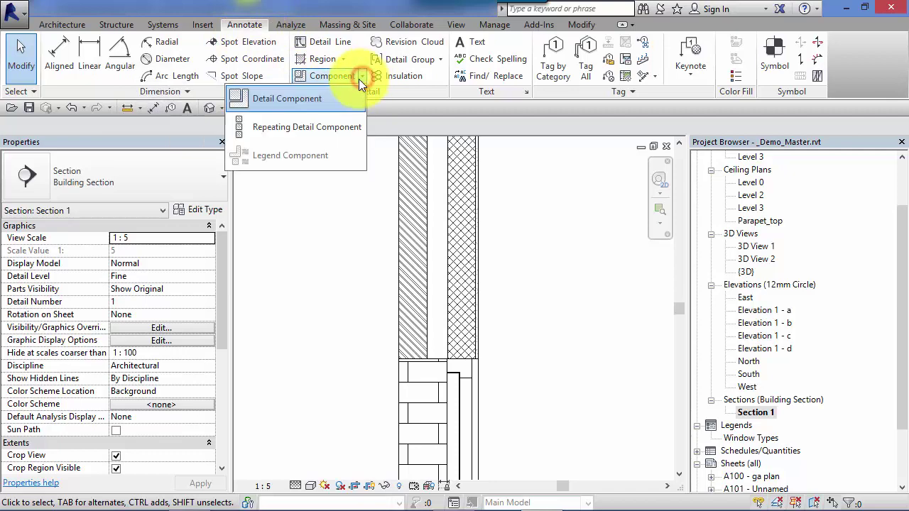
click(306, 99)
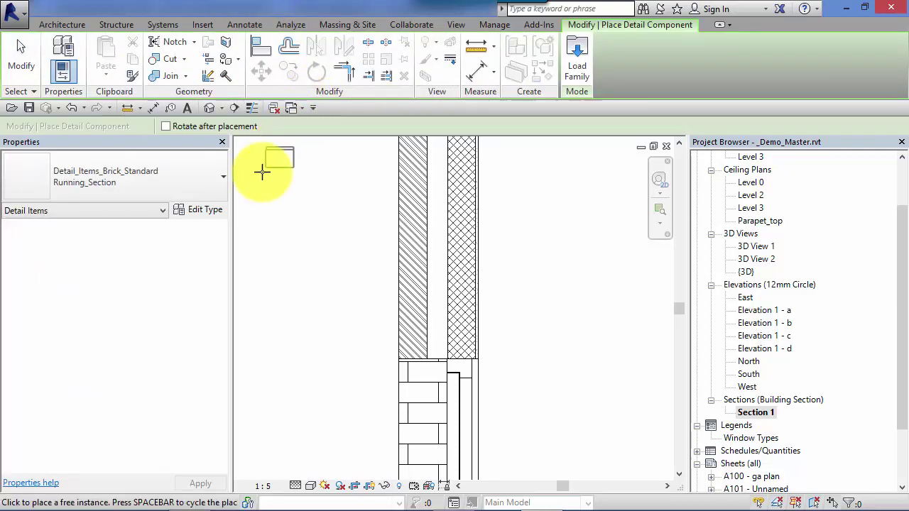
middle_drag(323, 311, 300, 297)
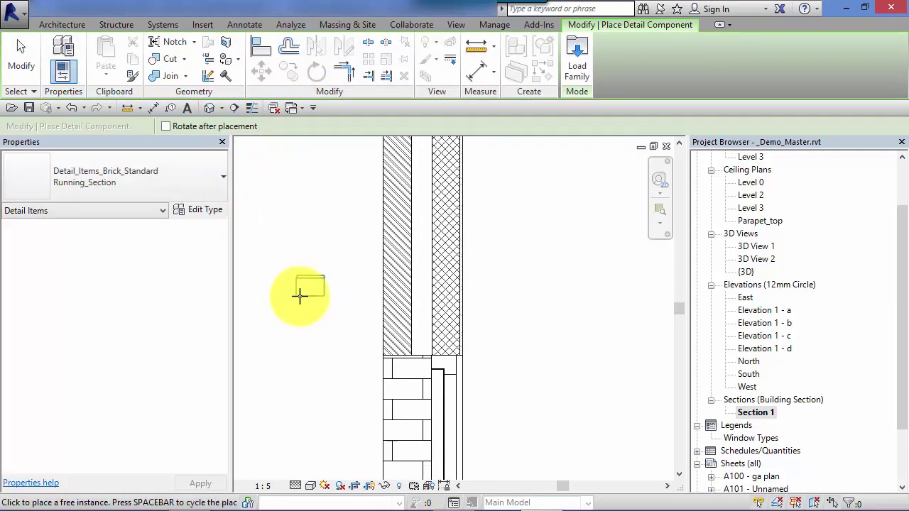
scroll(314, 300, up, 1)
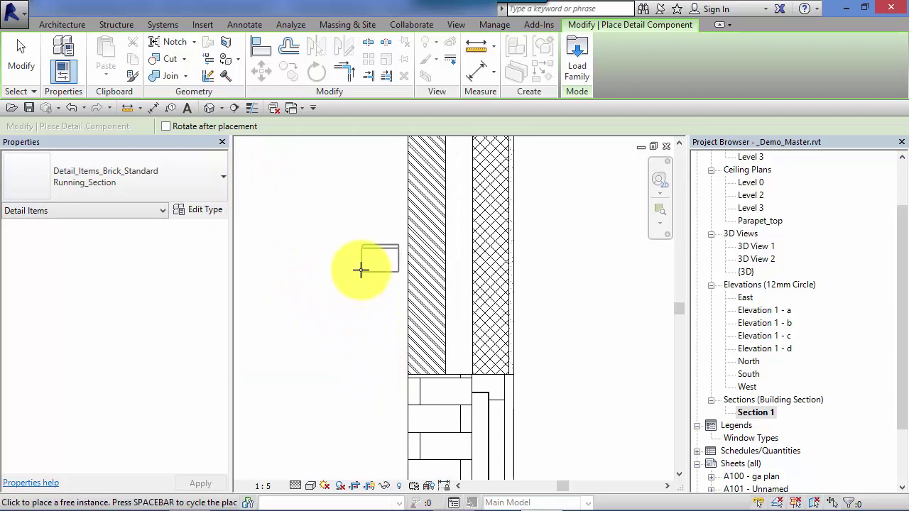
middle_drag(361, 267, 304, 270)
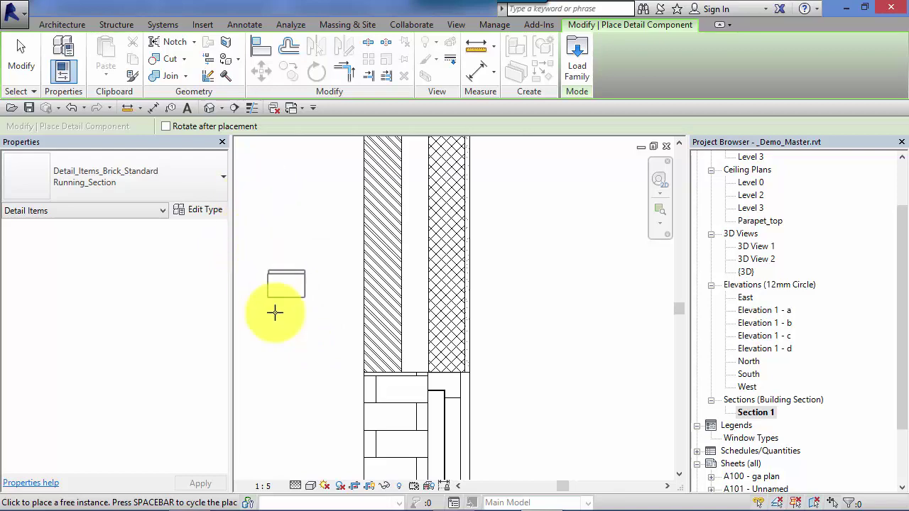
scroll(308, 345, up, 1)
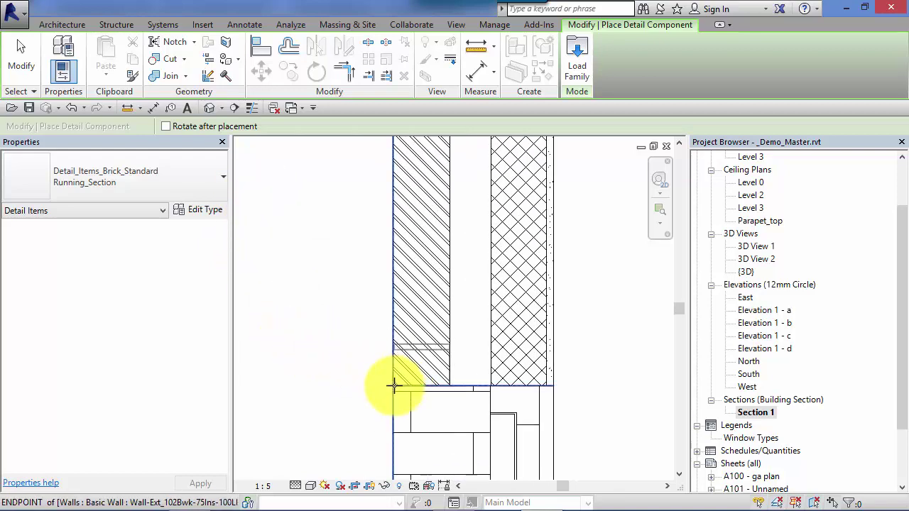
middle_drag(345, 341, 311, 330)
scroll(365, 334, up, 4)
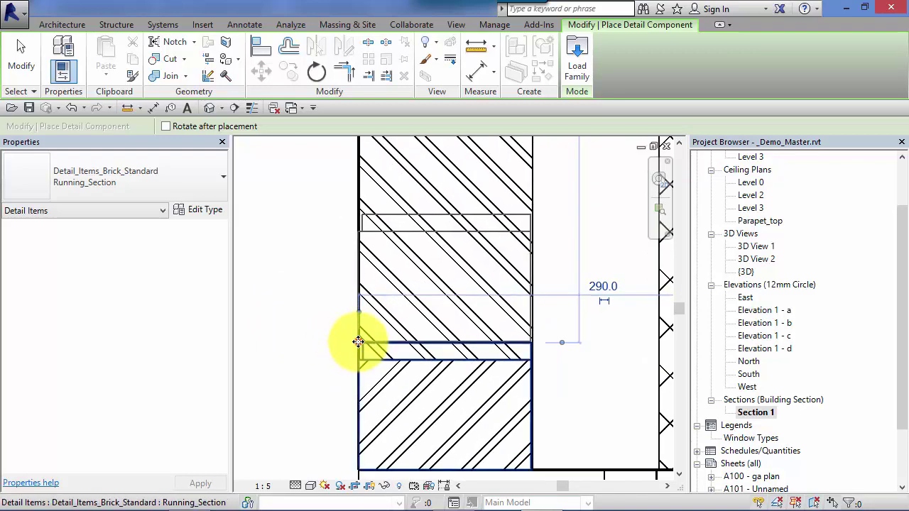
click(358, 343)
scroll(325, 334, down, 2)
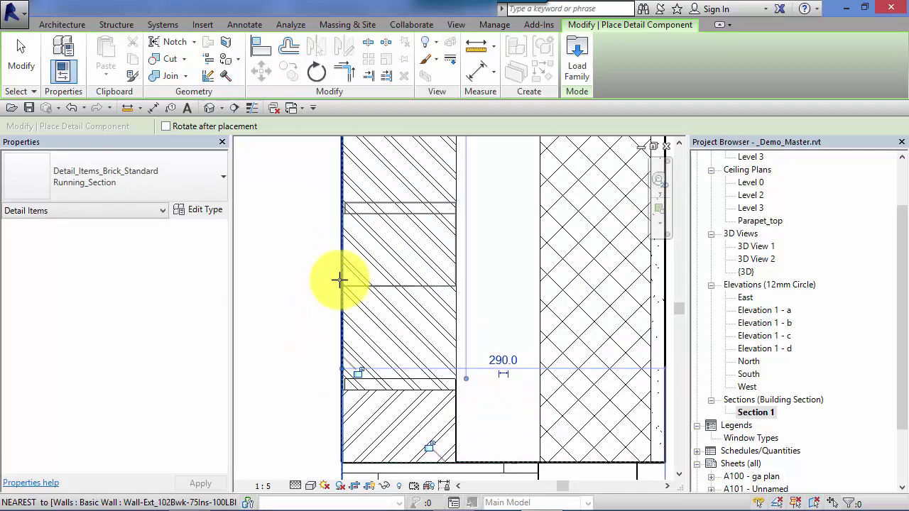
- Set Section 1's Display Model to Halftone and zoom in on the brick detail
scroll(341, 273, down, 2)
key(Escape)
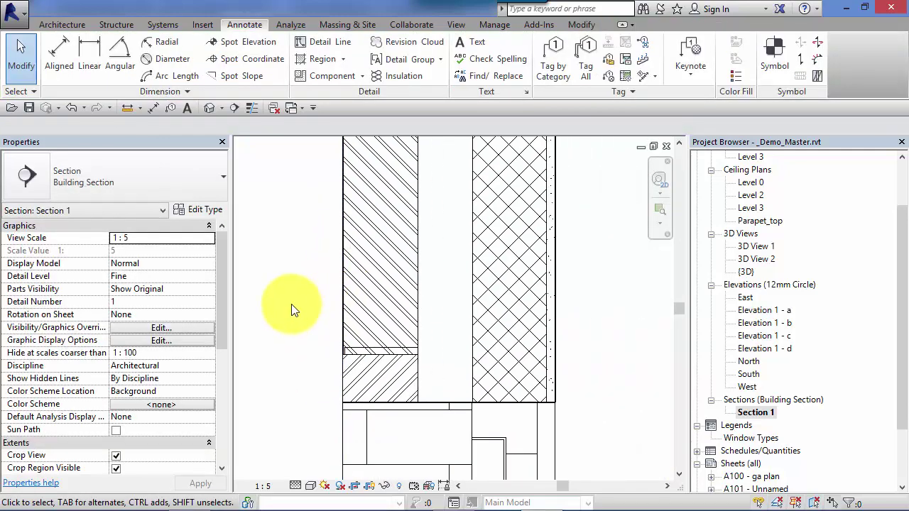
middle_drag(273, 287, 310, 263)
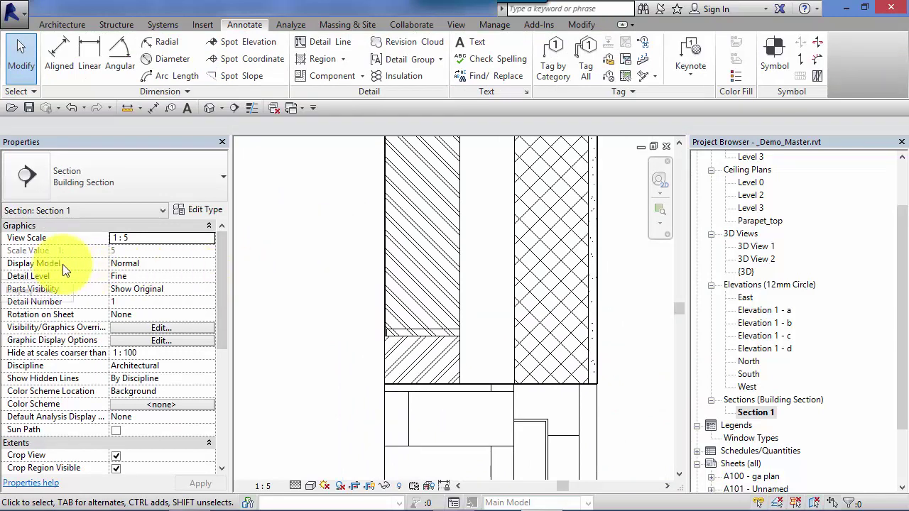
click(196, 262)
click(207, 263)
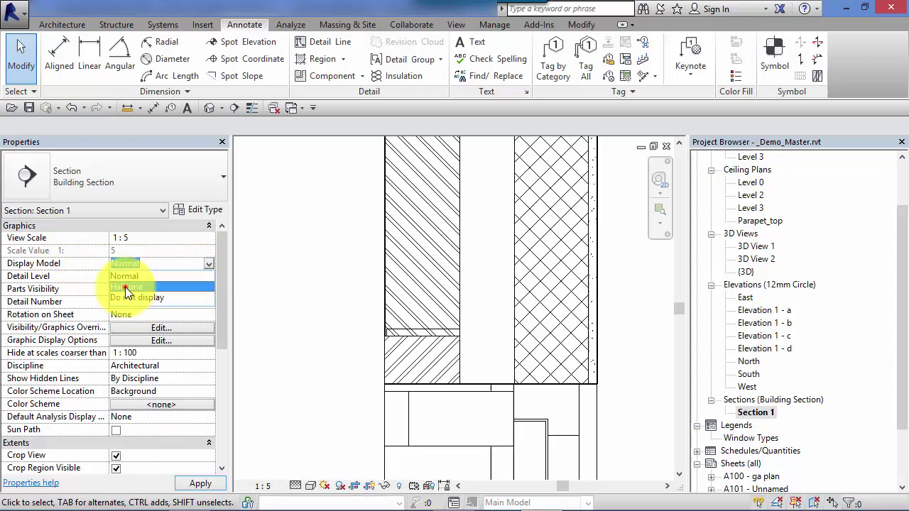
click(125, 287)
click(296, 284)
scroll(330, 329, up, 3)
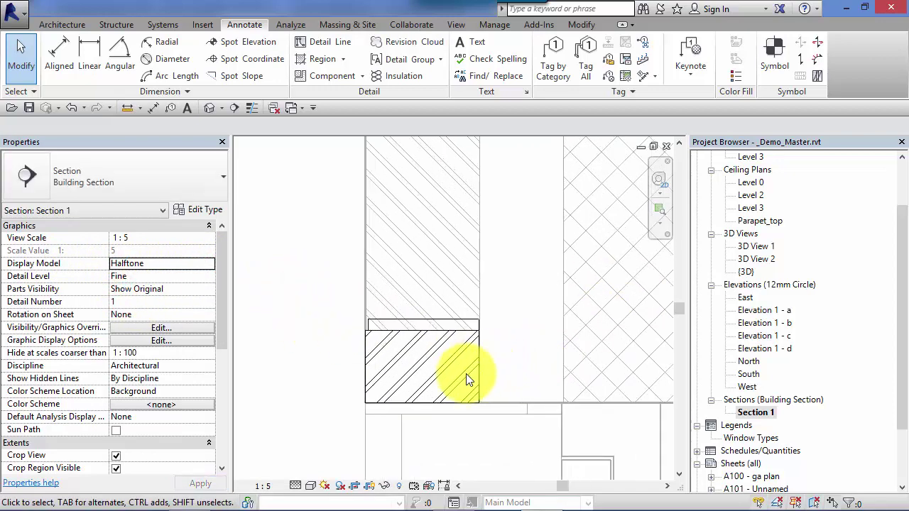
- Copy the brick detail twice upward with Multiple checked, snapping to corners to stack three bricks
click(478, 376)
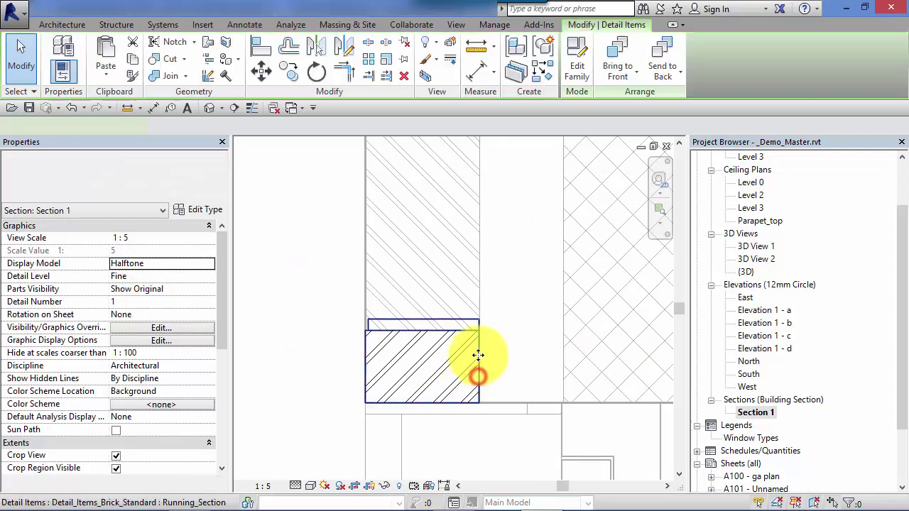
click(287, 74)
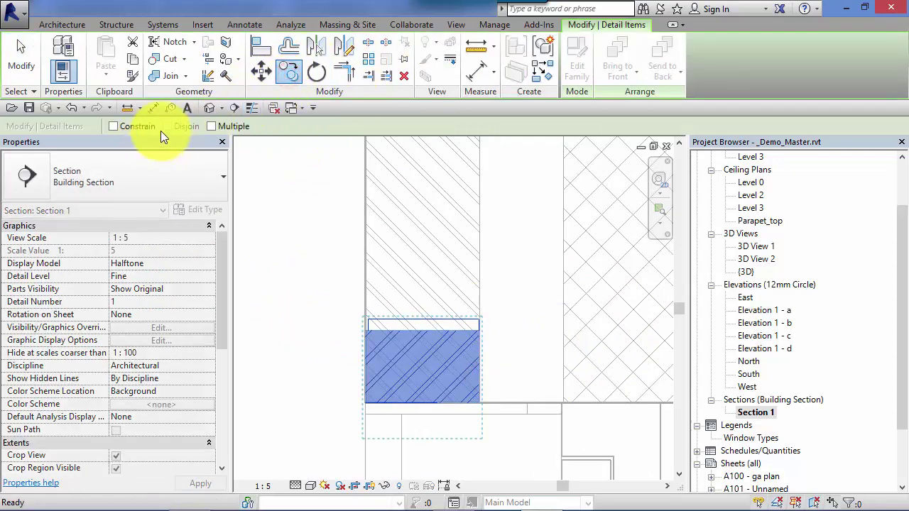
click(211, 125)
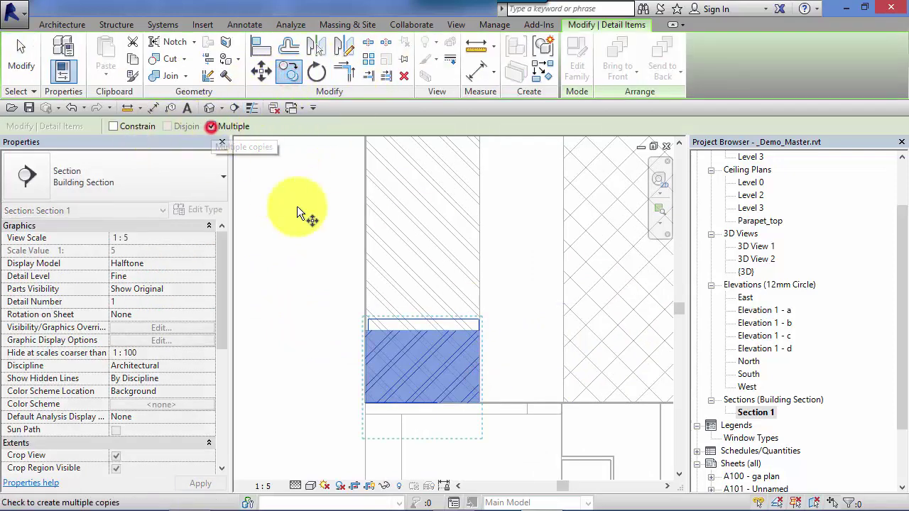
click(480, 402)
click(481, 321)
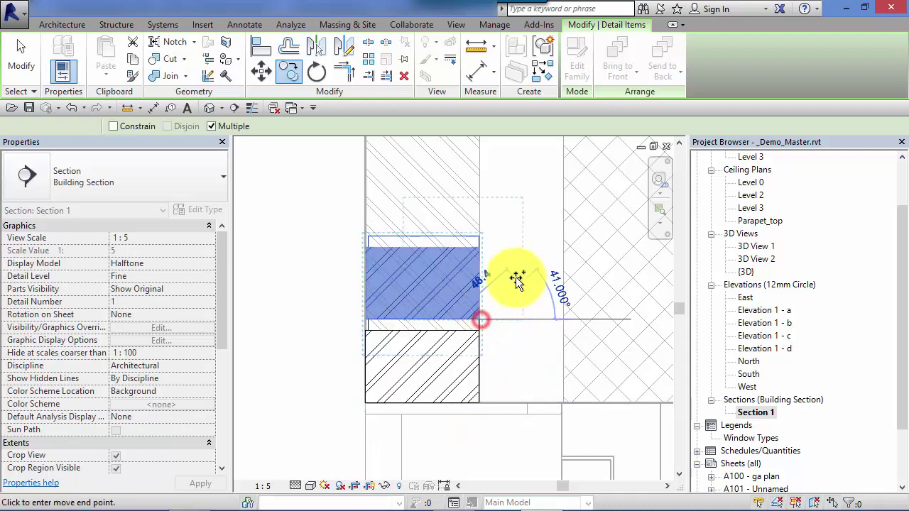
click(478, 238)
key(Escape)
key(Escape)
scroll(501, 278, down, 2)
middle_drag(501, 278, 448, 346)
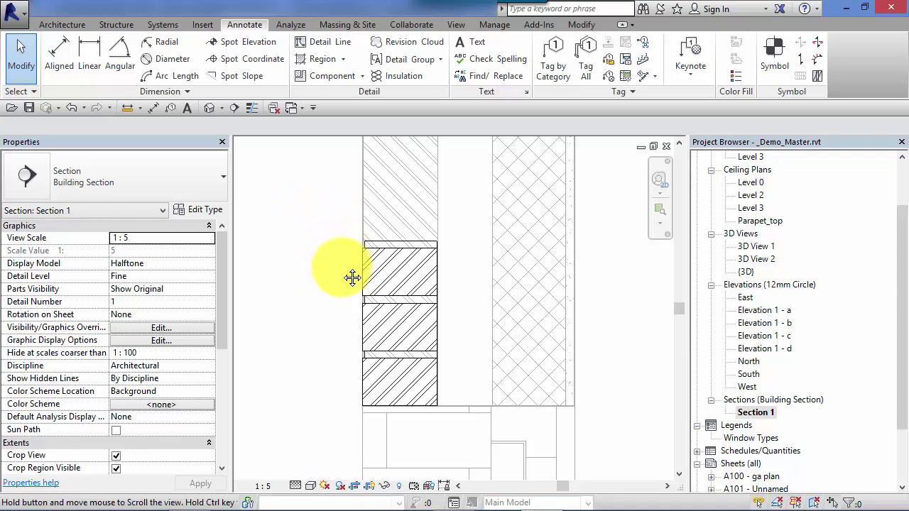
scroll(338, 288, down, 4)
middle_drag(341, 313, 367, 366)
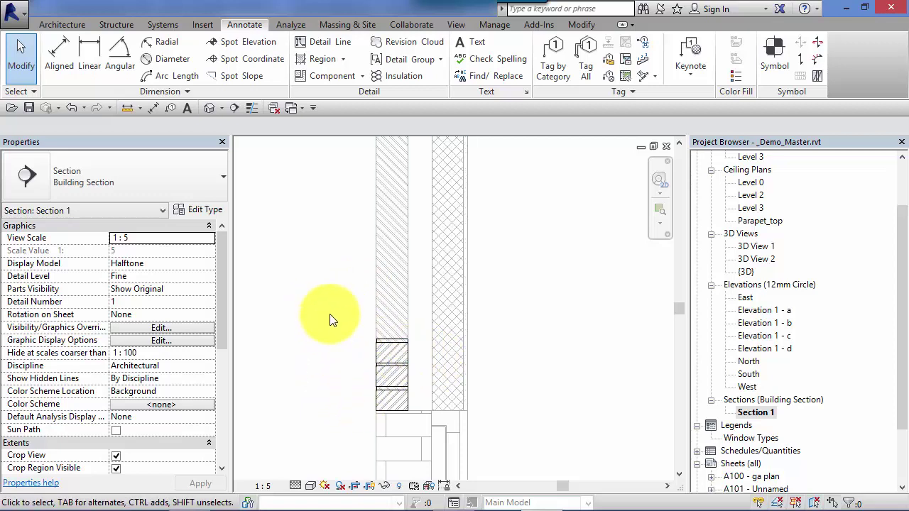
- Window-select and delete the three stacked bricks, then bring up the Annotate Component list
middle_drag(331, 319, 353, 315)
drag(331, 308, 458, 476)
click(550, 412)
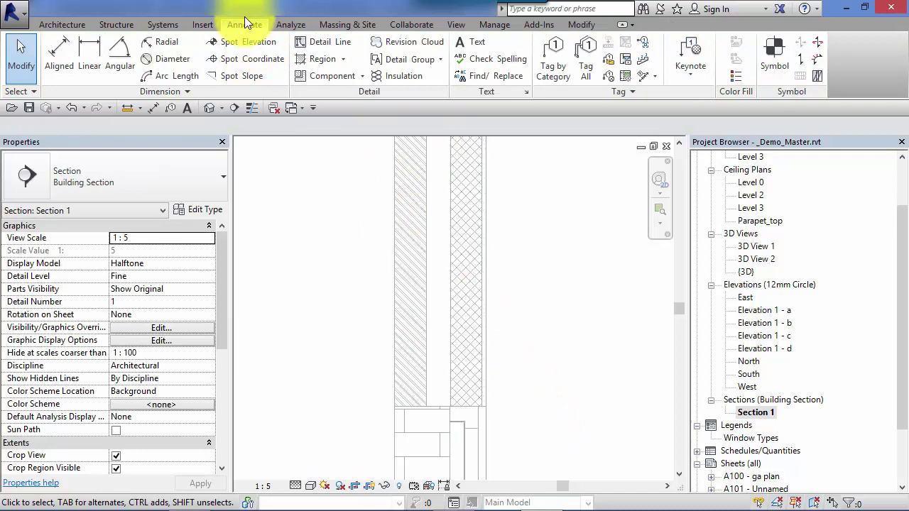
click(239, 28)
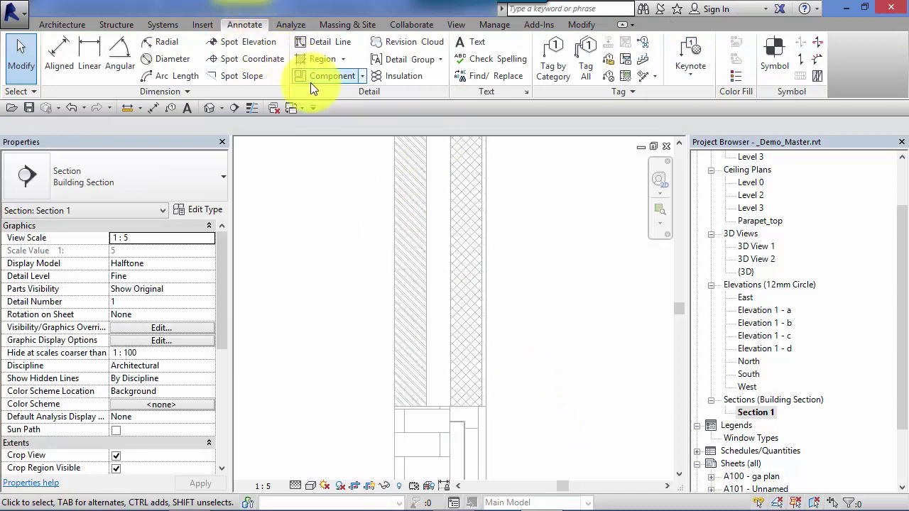
click(363, 76)
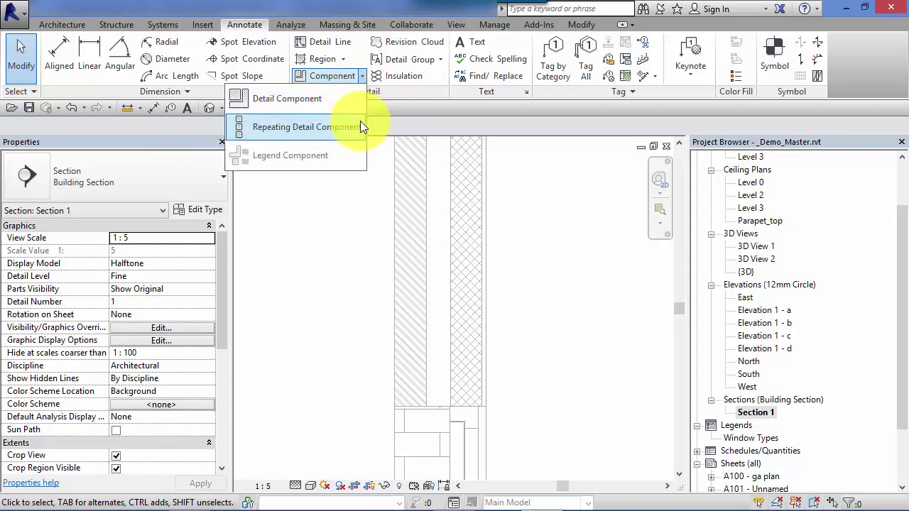
- Start a Repeating Detail Component with the Blockwork - 100mmTk type
click(325, 126)
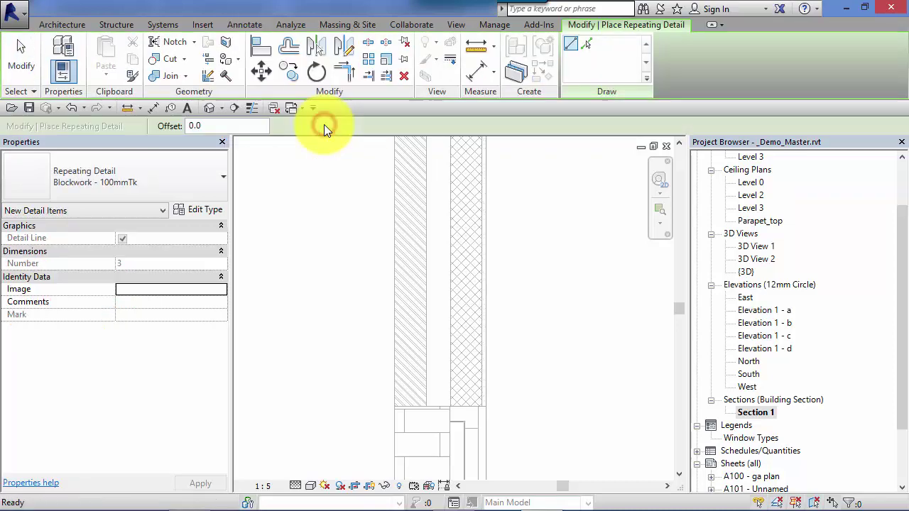
click(219, 182)
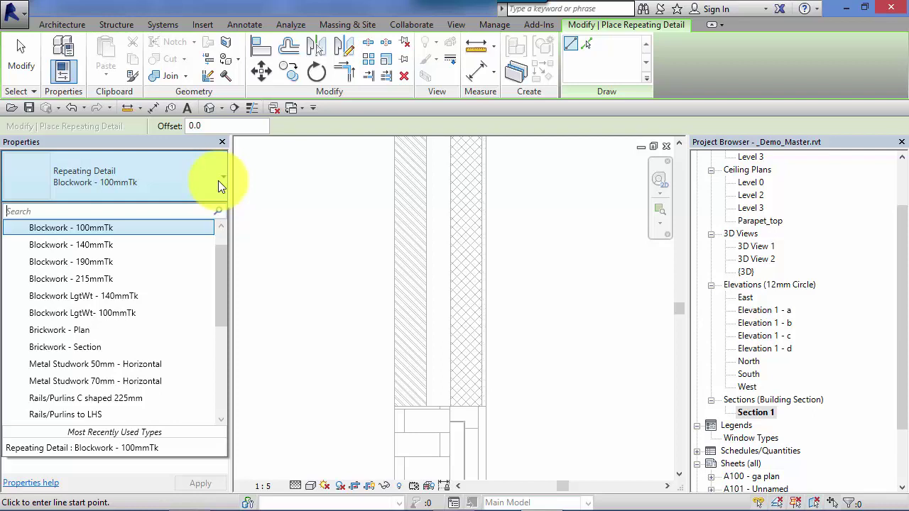
click(54, 228)
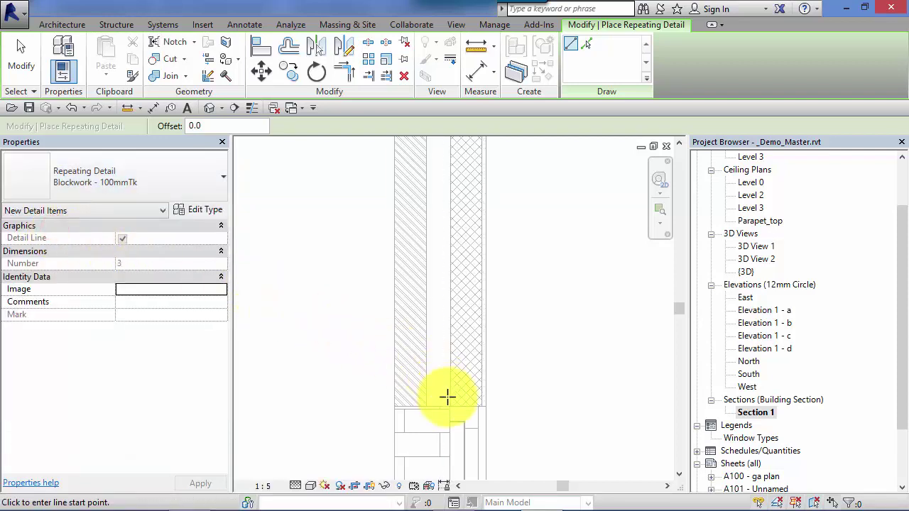
scroll(446, 397, up, 2)
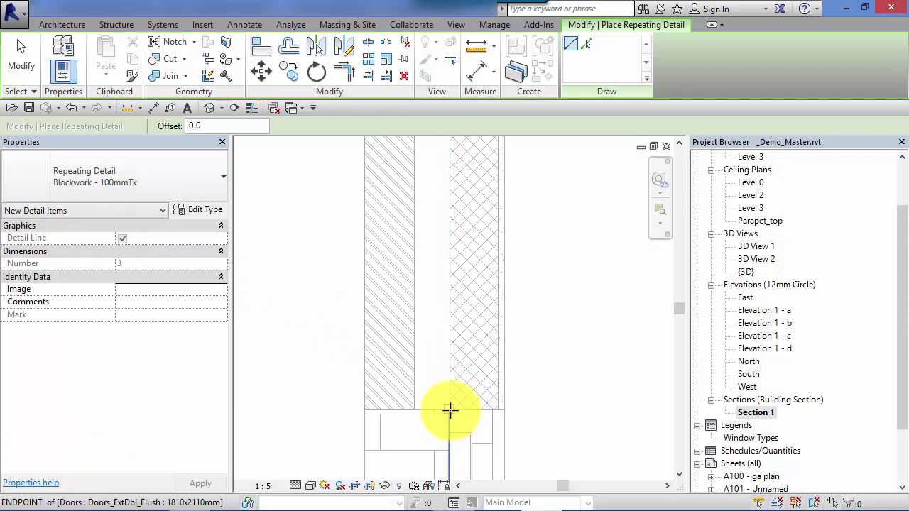
scroll(450, 410, up, 3)
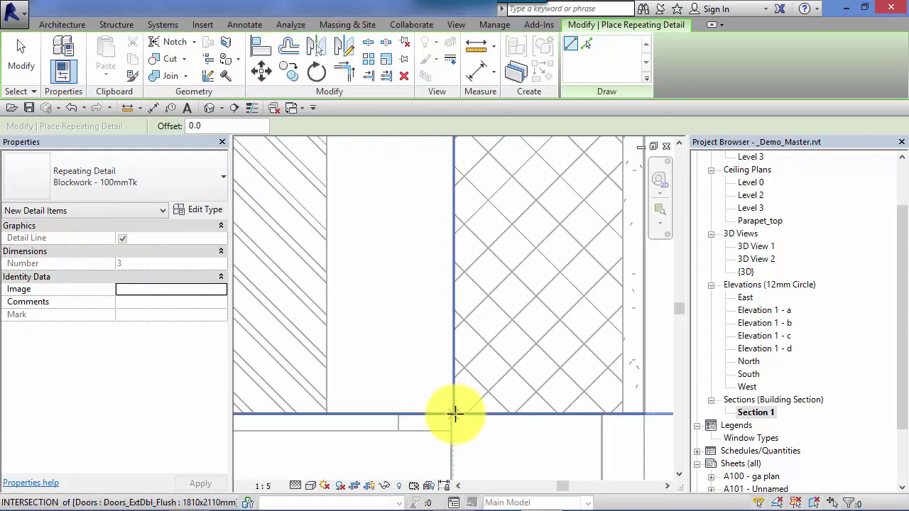
- Draw the blockwork run about 2653 mm up the wall's outer layer from its base
click(454, 413)
scroll(473, 371, down, 4)
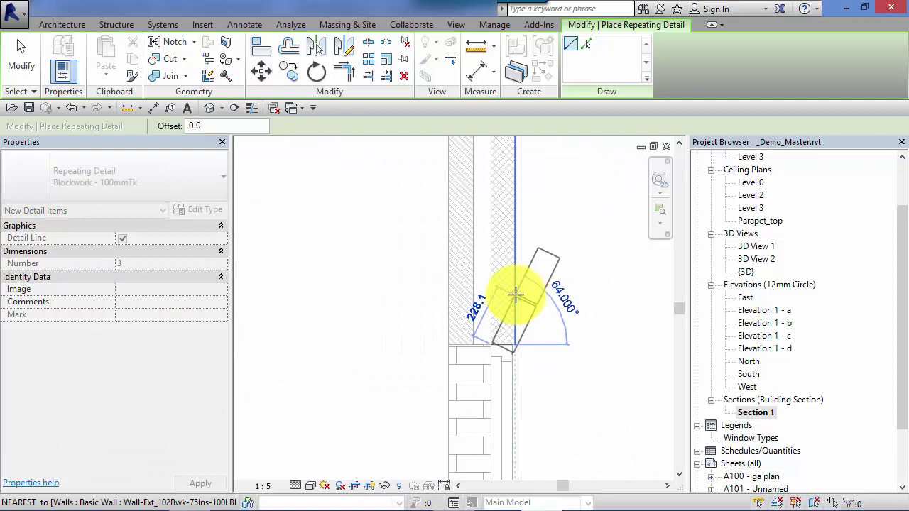
scroll(508, 319, down, 2)
middle_drag(501, 346, 416, 473)
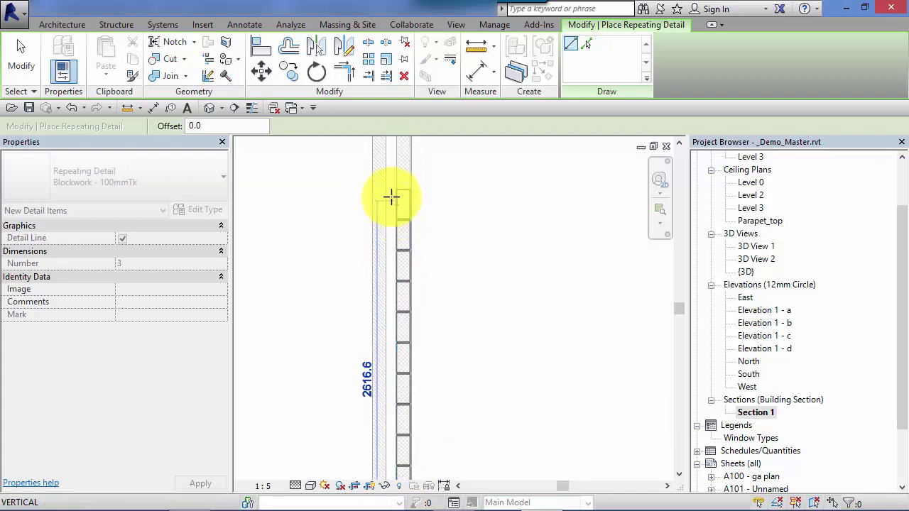
click(397, 197)
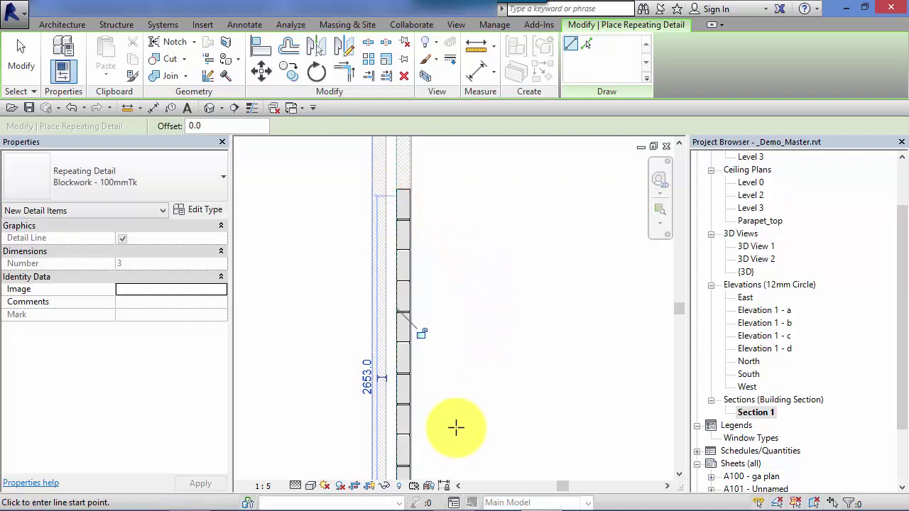
middle_drag(455, 426, 518, 304)
scroll(529, 373, up, 3)
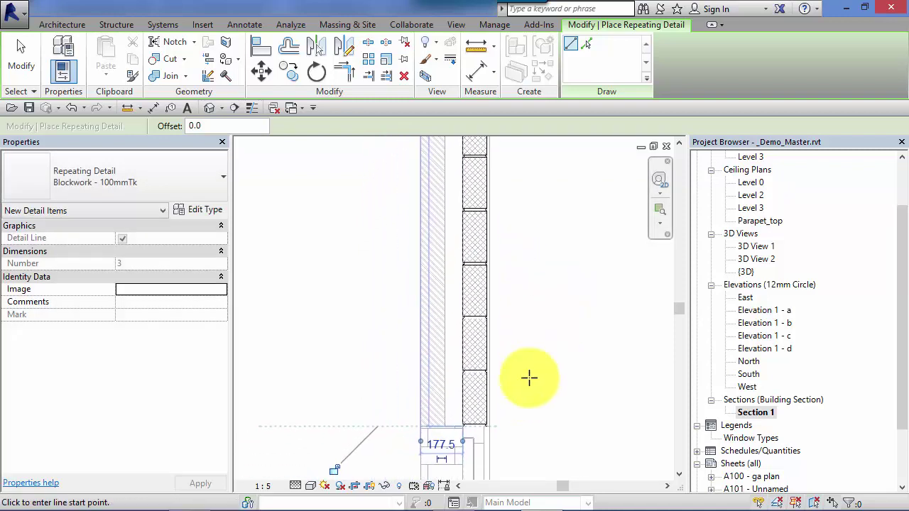
scroll(308, 294, down, 1)
middle_drag(302, 249, 331, 277)
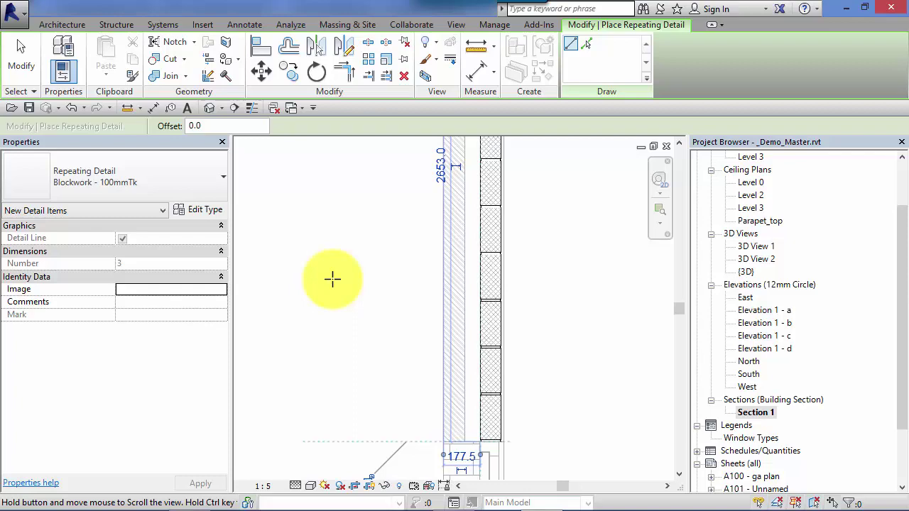
- Draw a Brickwork - Section repeating detail about 2275 mm up the wall's inner layer from its base
click(219, 182)
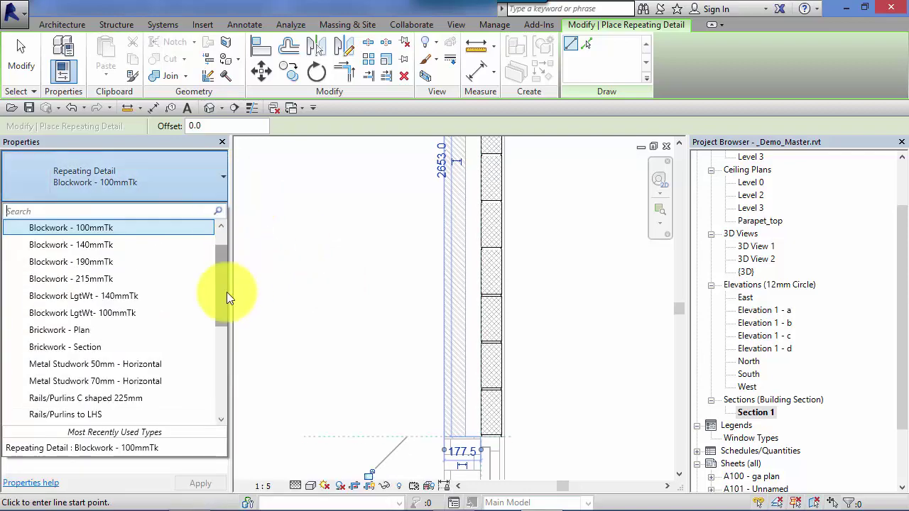
click(104, 347)
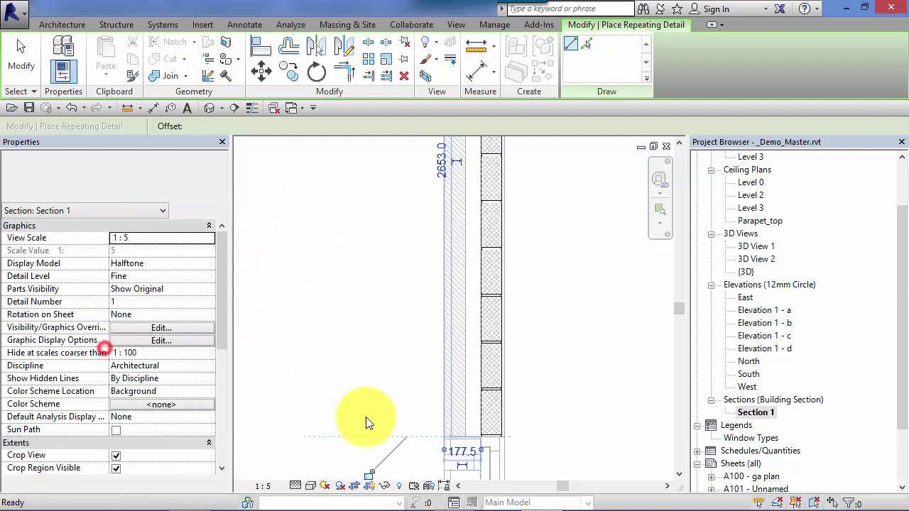
scroll(473, 435, up, 2)
scroll(474, 434, up, 5)
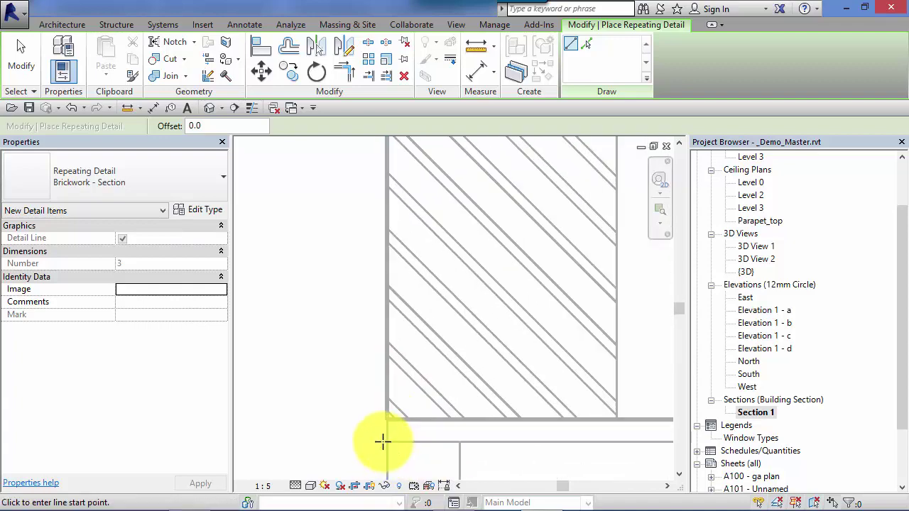
click(387, 423)
scroll(375, 289, down, 4)
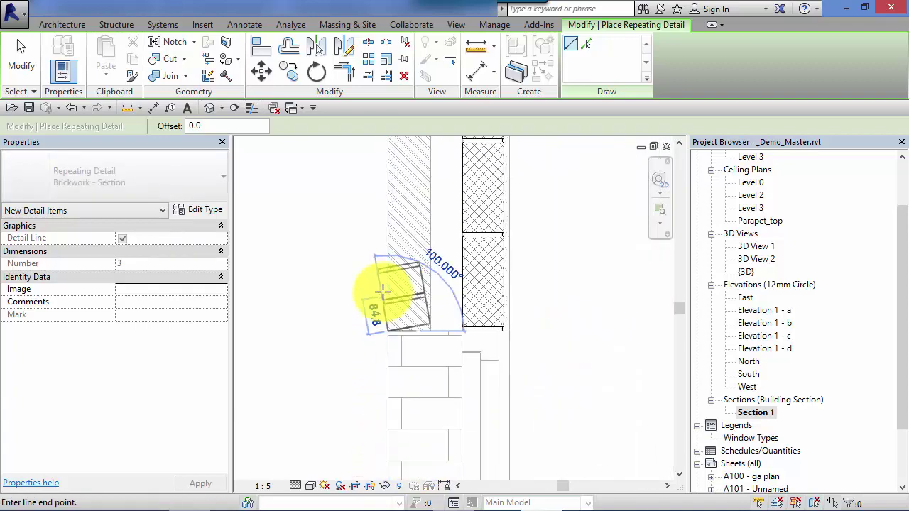
middle_drag(393, 294, 387, 436)
scroll(385, 434, down, 2)
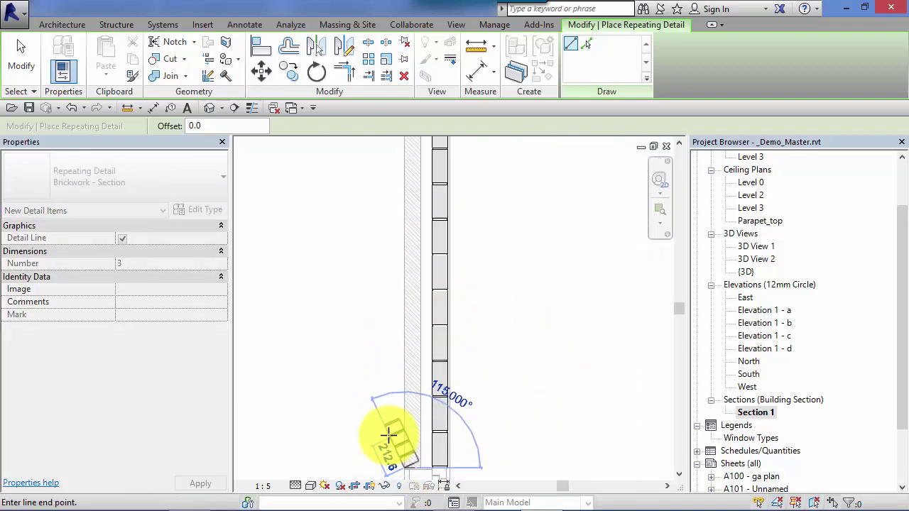
middle_drag(405, 208, 377, 194)
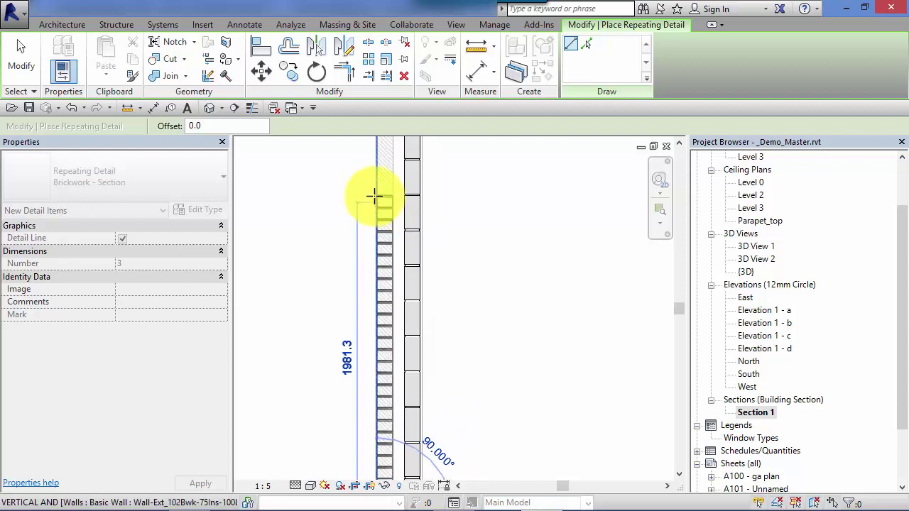
click(377, 153)
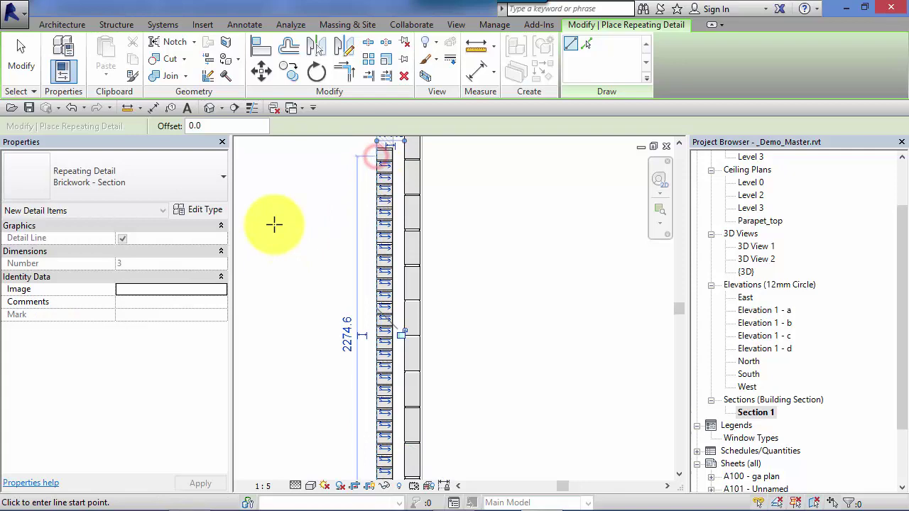
- Exit repeating detail placement via Modify and pan to a blank area of Section 1
click(19, 65)
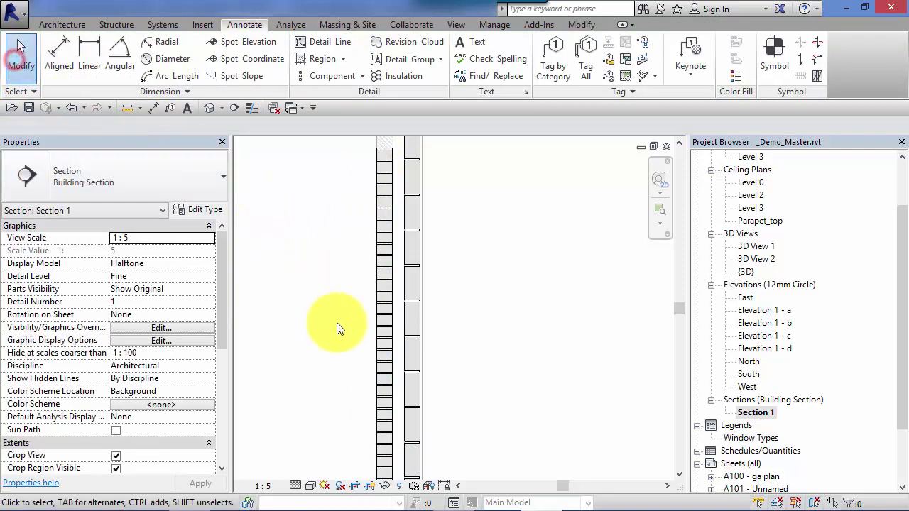
scroll(451, 389, up, 2)
middle_drag(480, 390, 489, 430)
scroll(544, 405, down, 1)
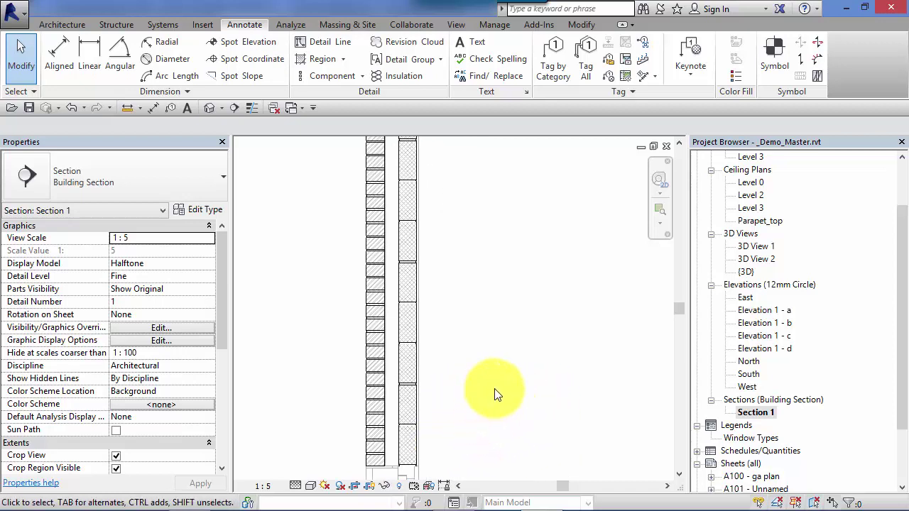
mouse_move(495, 395)
middle_down()
mouse_move(493, 414)
mouse_move(485, 400)
middle_up()
scroll(483, 414, down, 1)
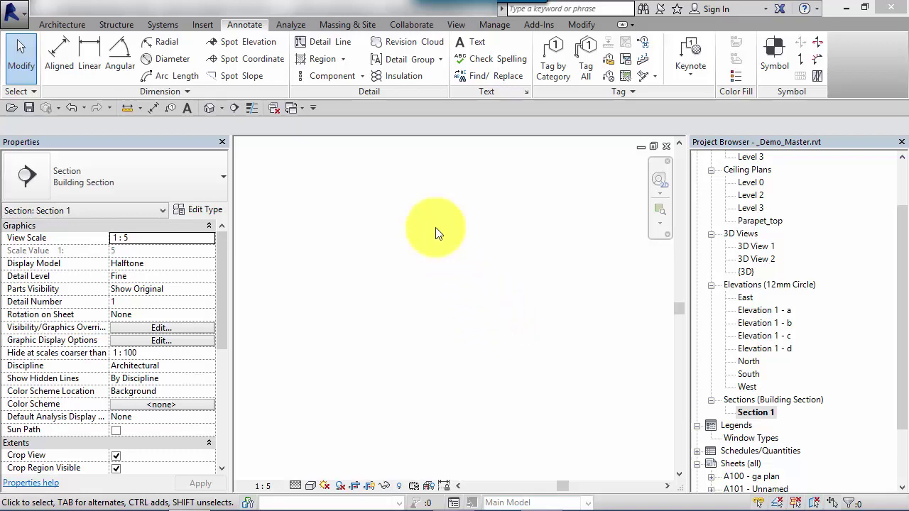
- Start a repeating detail, dismiss the save reminder, and choose Metal Studwork 50mm - Horizontal
click(362, 75)
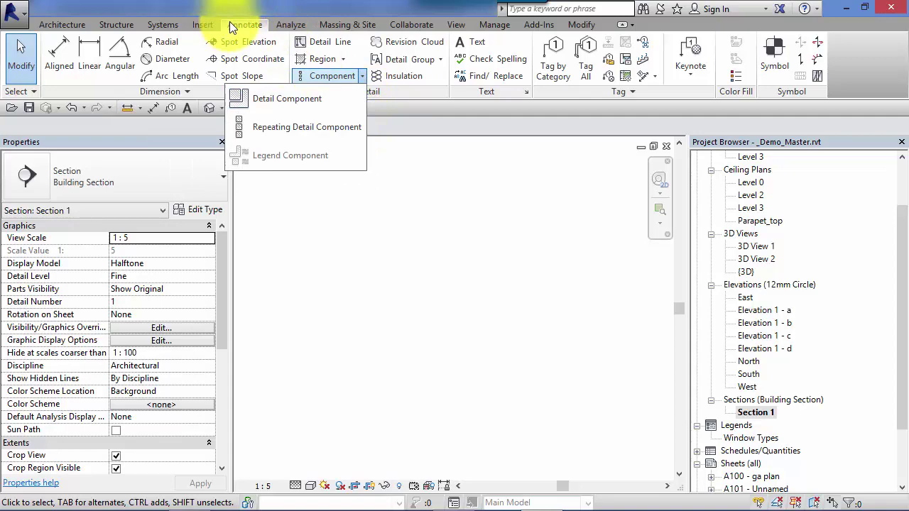
click(323, 128)
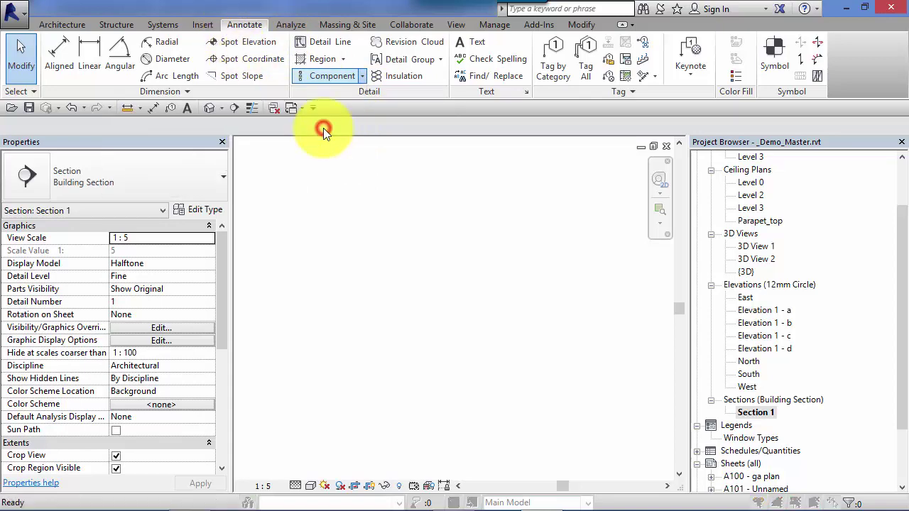
click(561, 320)
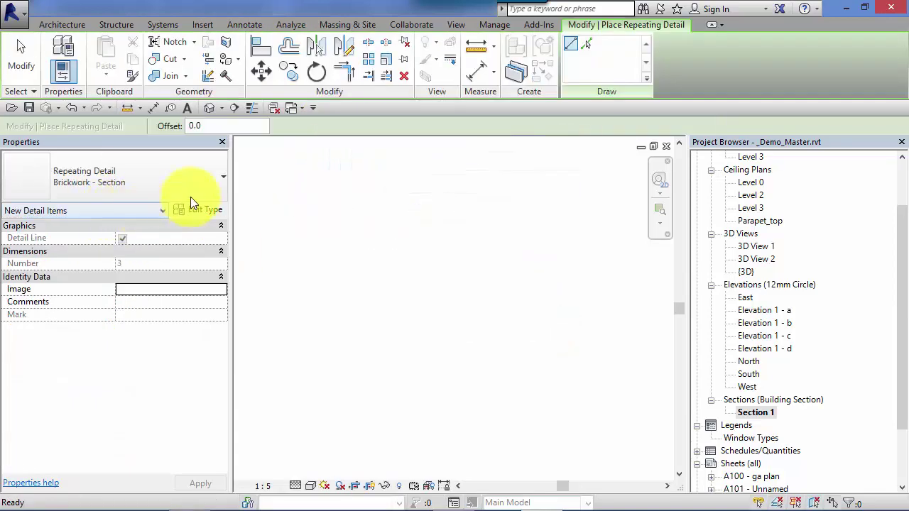
click(223, 177)
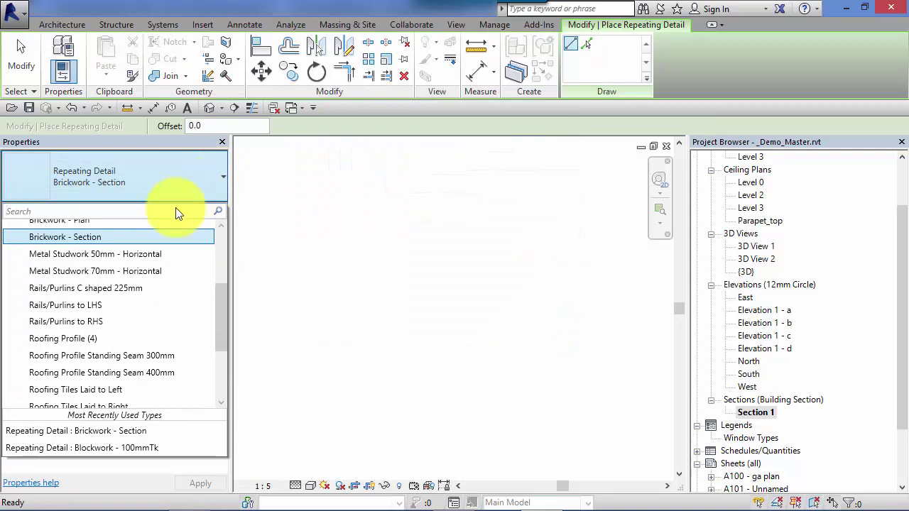
click(134, 256)
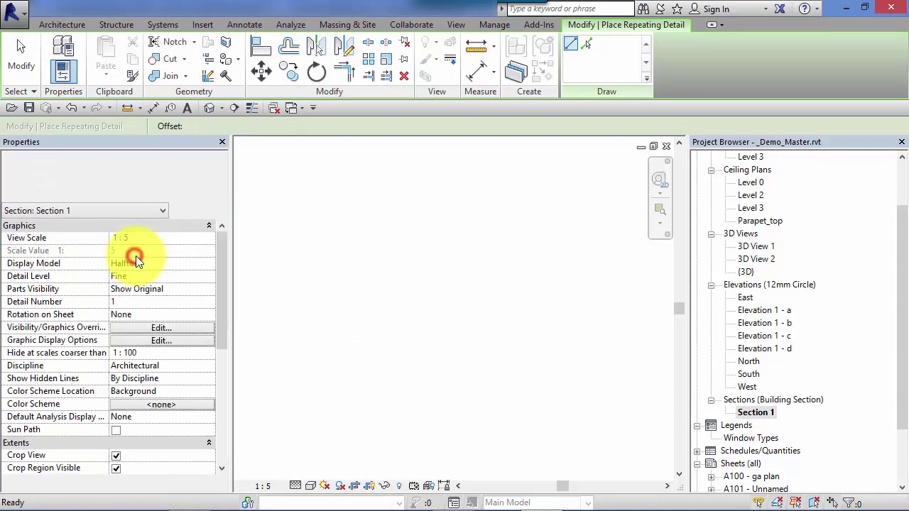
- Draw the metal studwork line horizontally across the empty area of the section
click(304, 274)
scroll(594, 277, down, 2)
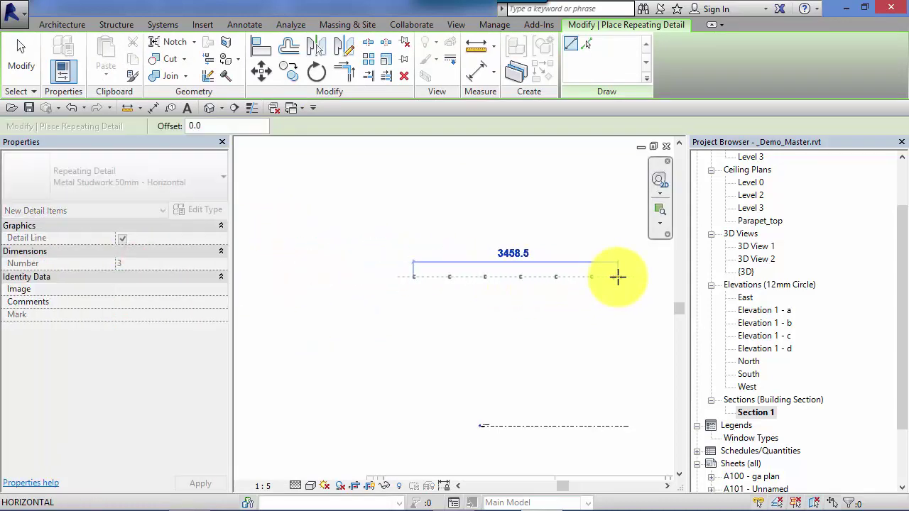
middle_drag(617, 277, 514, 258)
scroll(513, 258, down, 1)
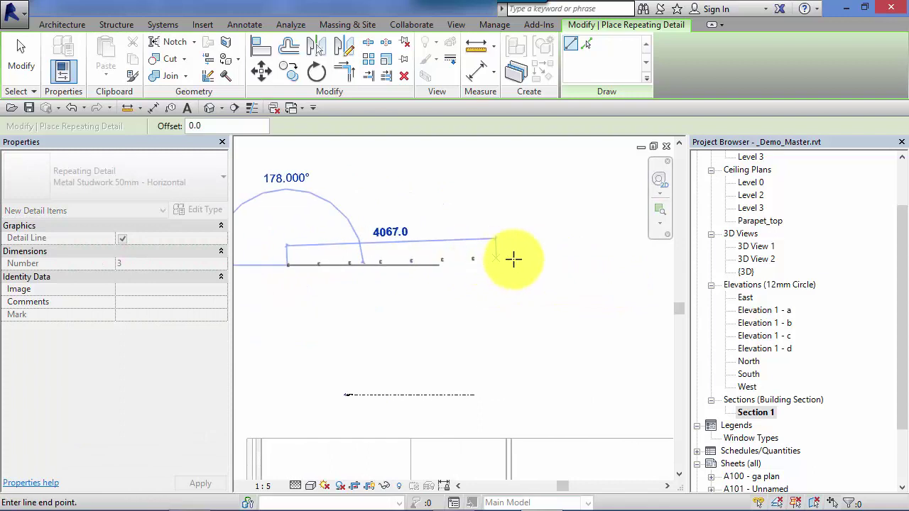
click(636, 266)
scroll(327, 264, up, 5)
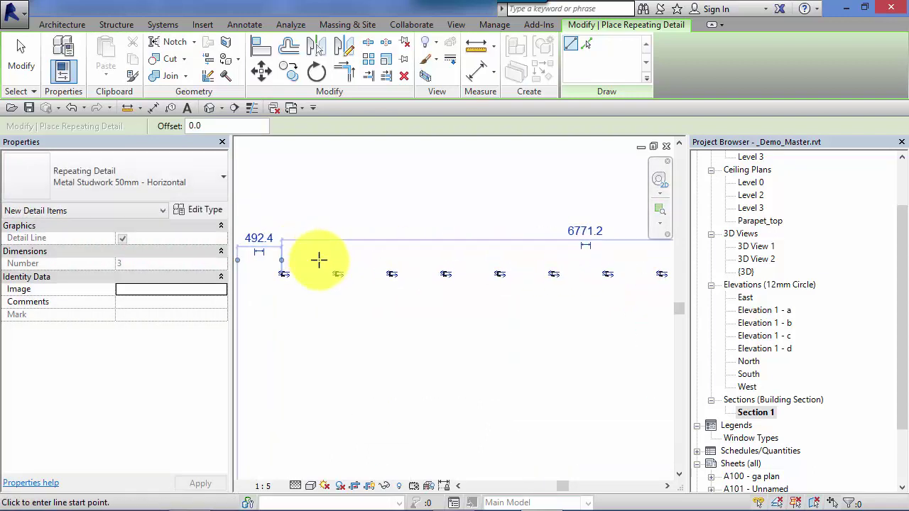
scroll(381, 291, up, 1)
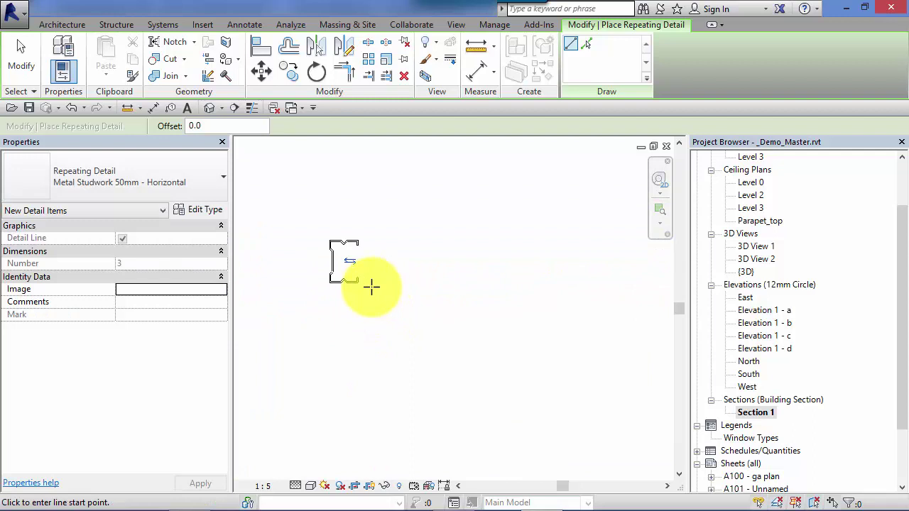
scroll(372, 286, down, 4)
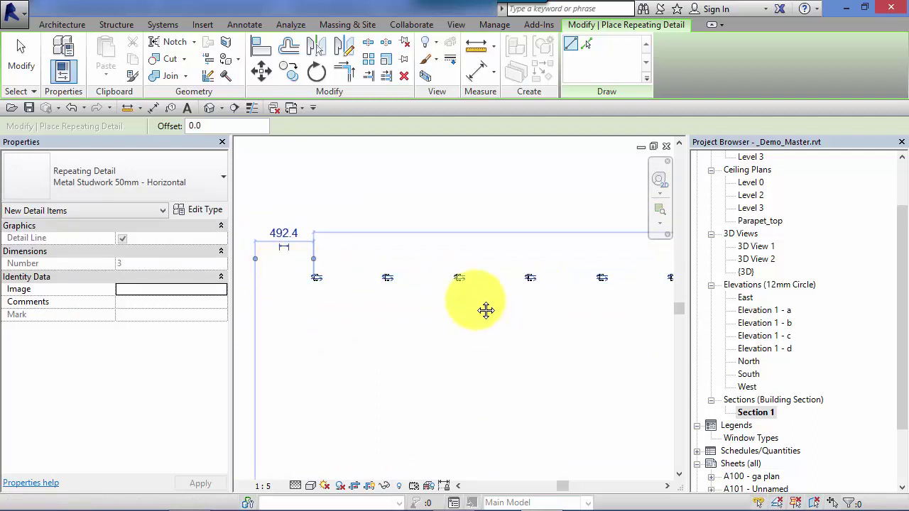
middle_drag(336, 285, 319, 219)
- Draw a horizontal Rails/Purlins to LHS repeating detail below the studwork
click(202, 178)
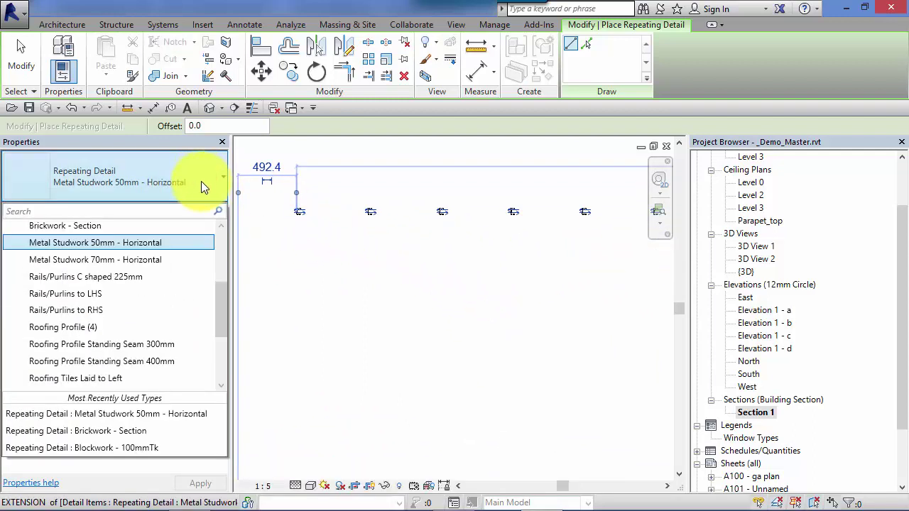
click(105, 293)
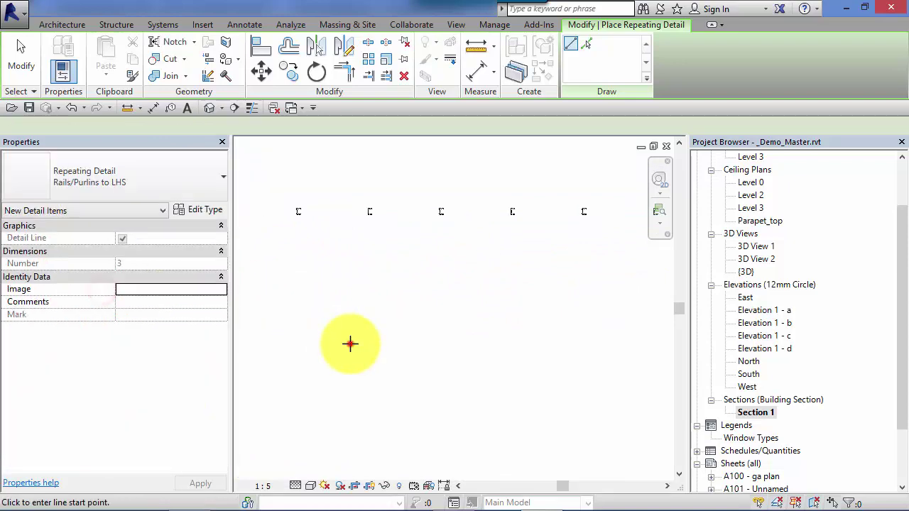
click(349, 343)
scroll(623, 336, down, 2)
middle_drag(623, 336, 403, 287)
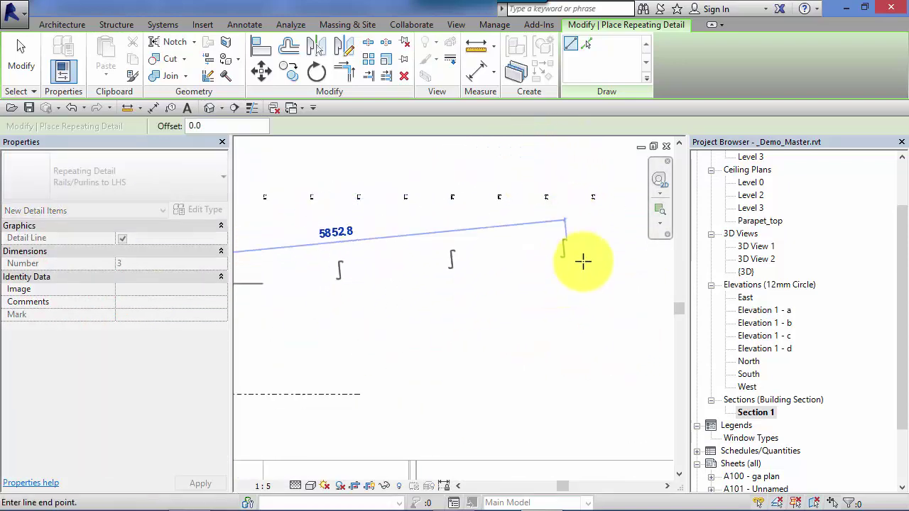
click(612, 281)
- Draw a Roofing Profile Standing Seam 300mm repeating detail about 5789 mm long
click(196, 178)
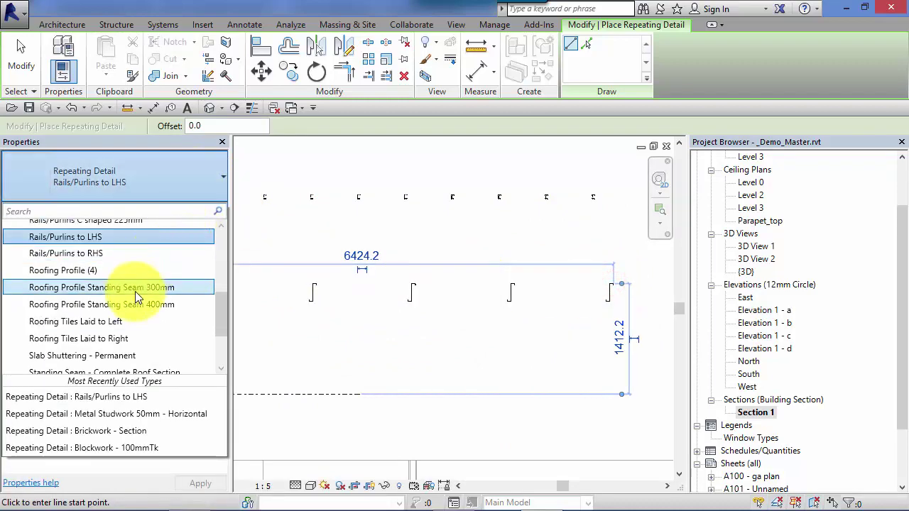
click(135, 288)
scroll(277, 331, down, 2)
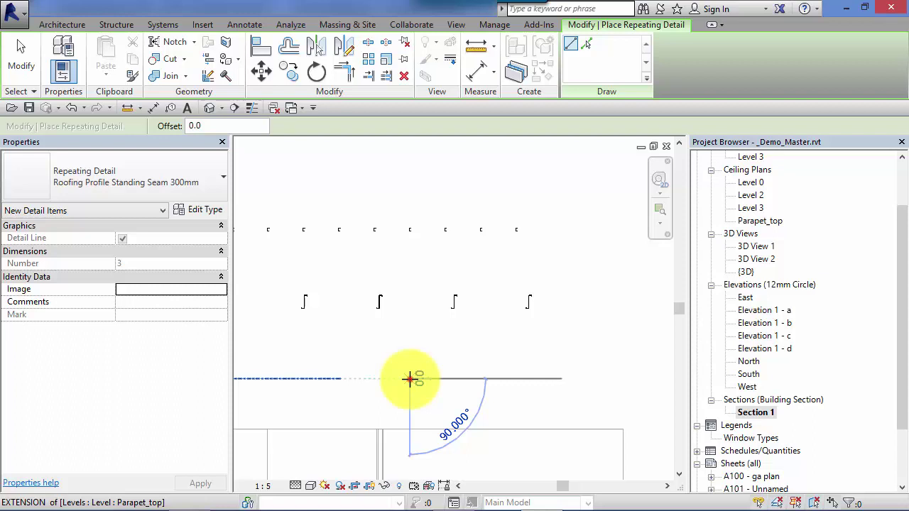
click(410, 379)
scroll(603, 361, down, 1)
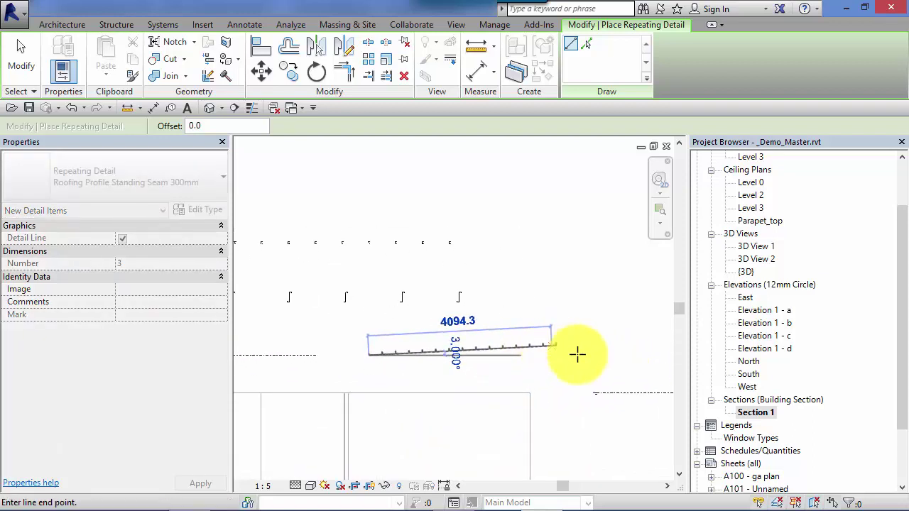
scroll(577, 354, up, 3)
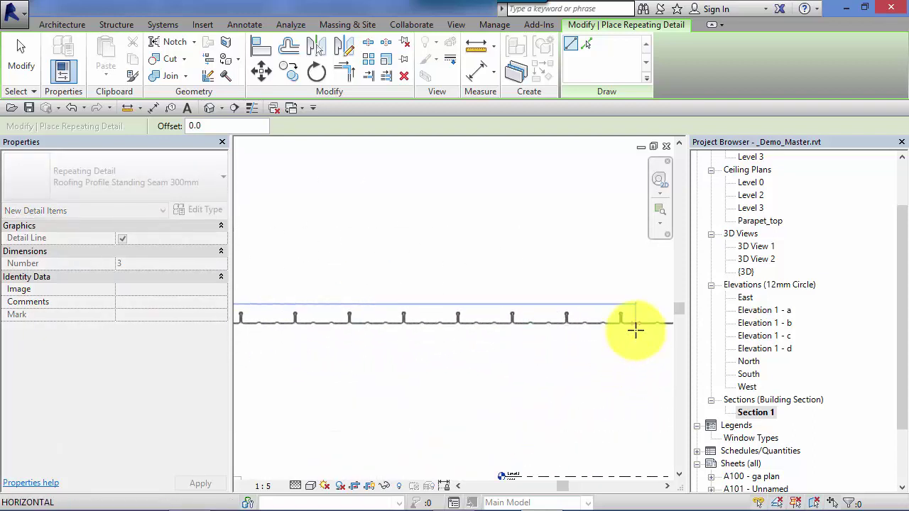
click(636, 329)
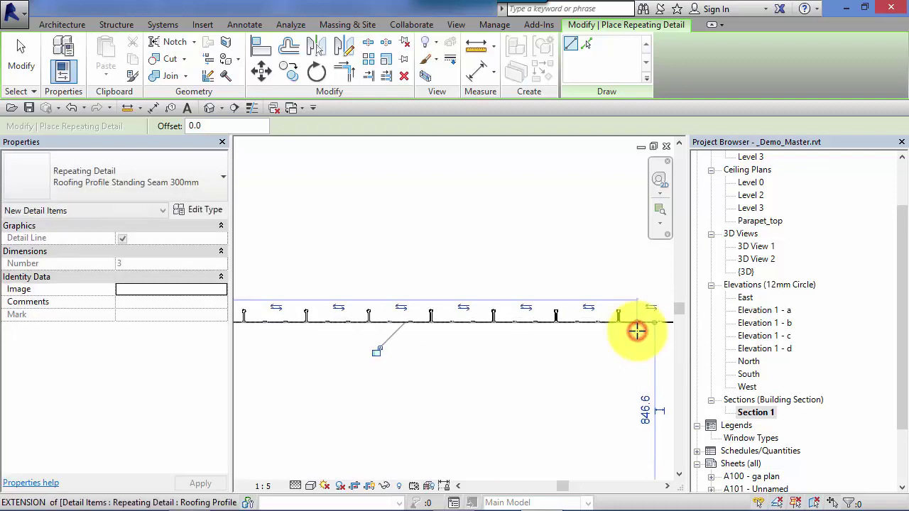
scroll(623, 329, up, 3)
scroll(586, 310, down, 5)
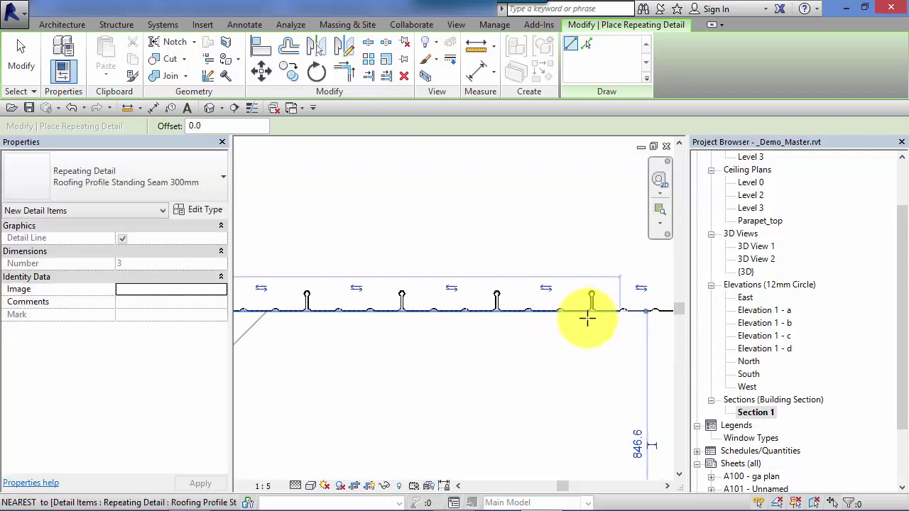
- Draw a Roofing Tiles Laid to Left detail diagonally along the sloped roof line, about 4919 mm
click(206, 178)
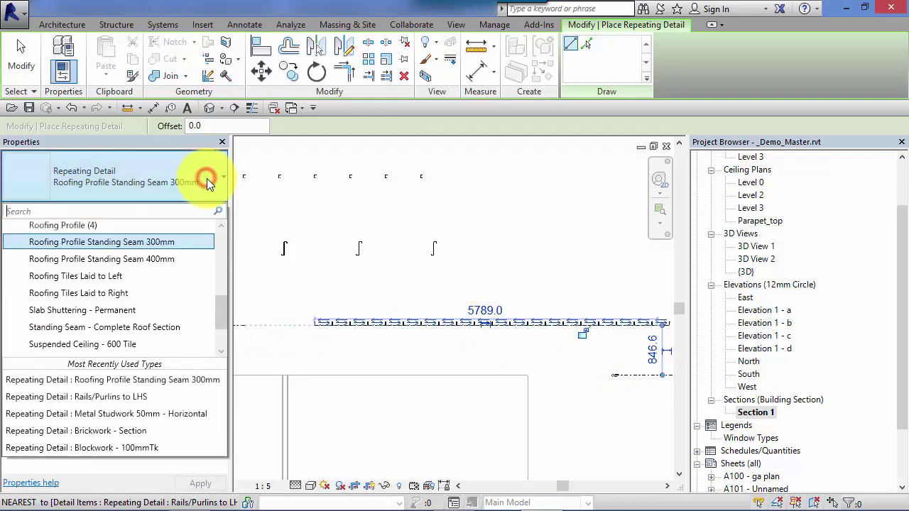
click(97, 277)
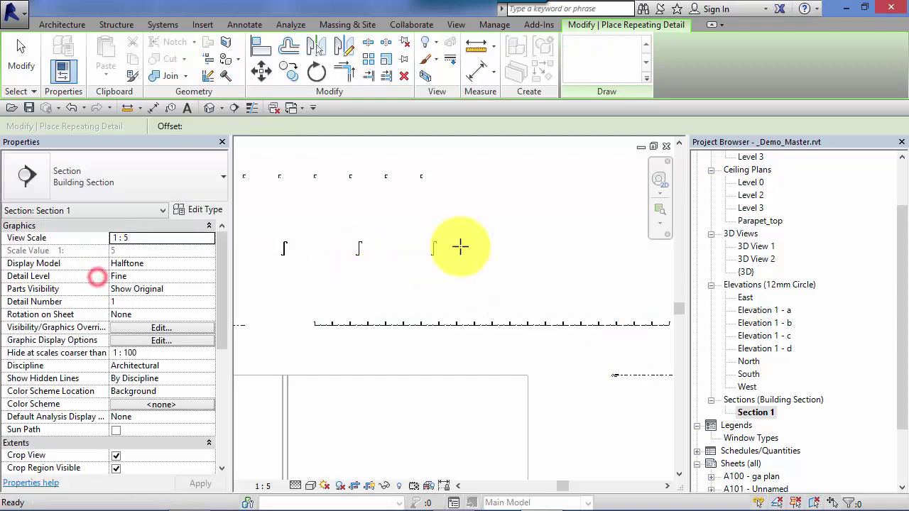
click(544, 252)
scroll(505, 172, up, 4)
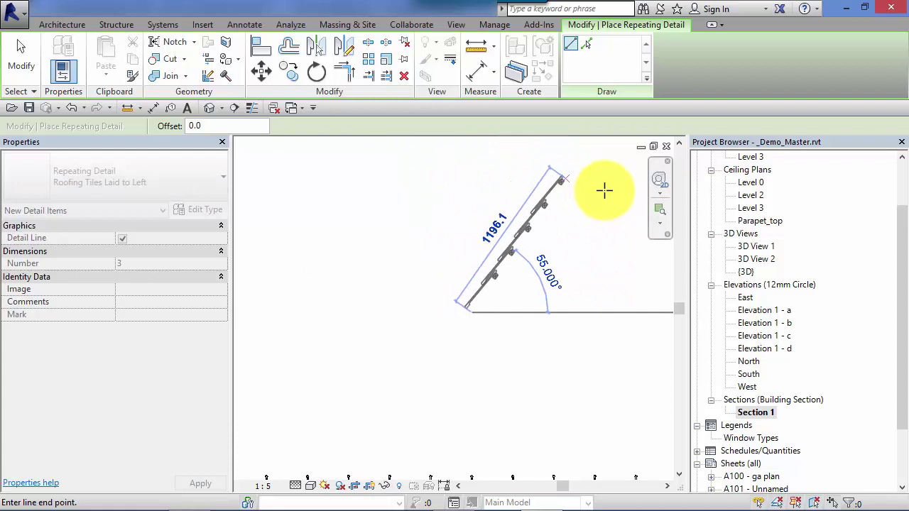
middle_drag(603, 189, 325, 291)
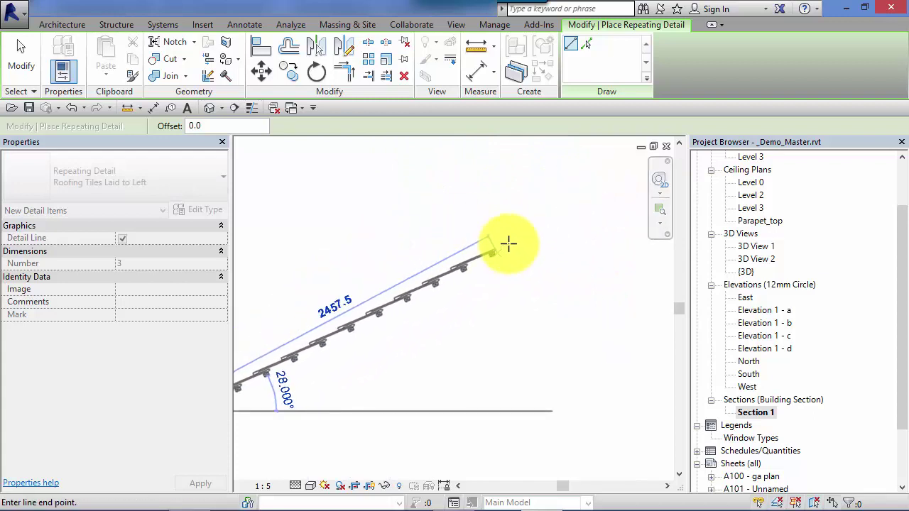
middle_drag(650, 166, 552, 217)
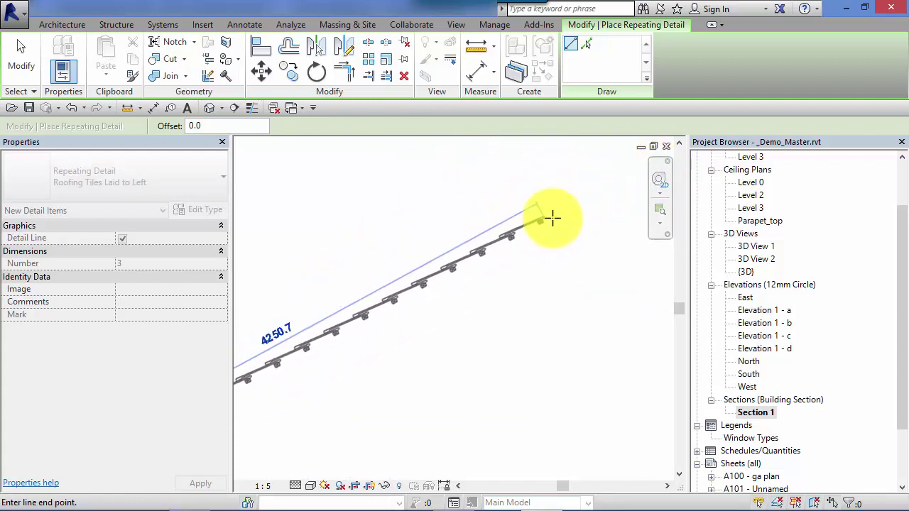
click(628, 179)
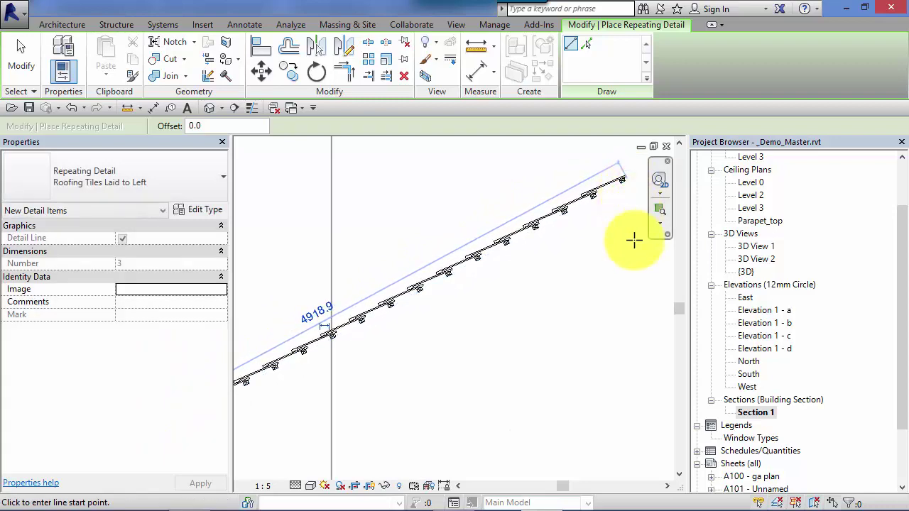
- Look over the placed roof tiles, ending with the repeating detail type list shown
scroll(351, 404, up, 2)
middle_drag(341, 388, 524, 320)
scroll(548, 391, down, 3)
scroll(524, 320, down, 1)
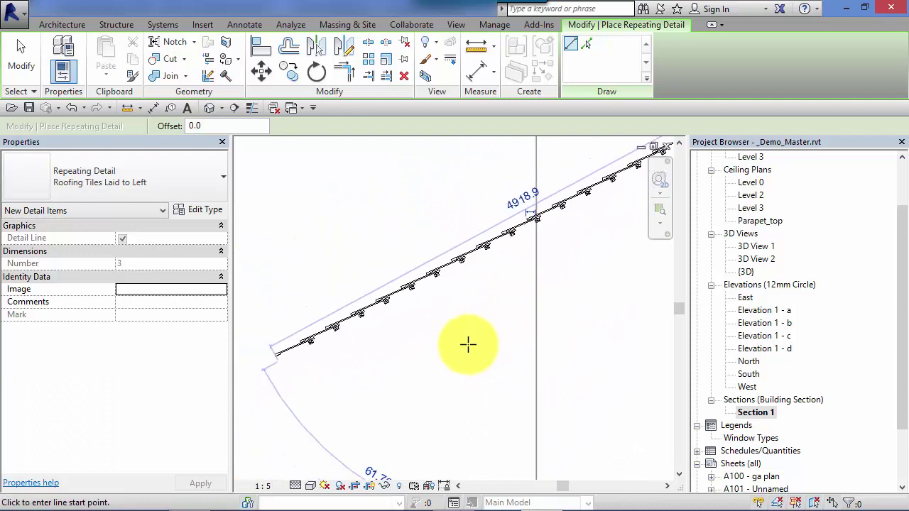
middle_drag(489, 364, 468, 360)
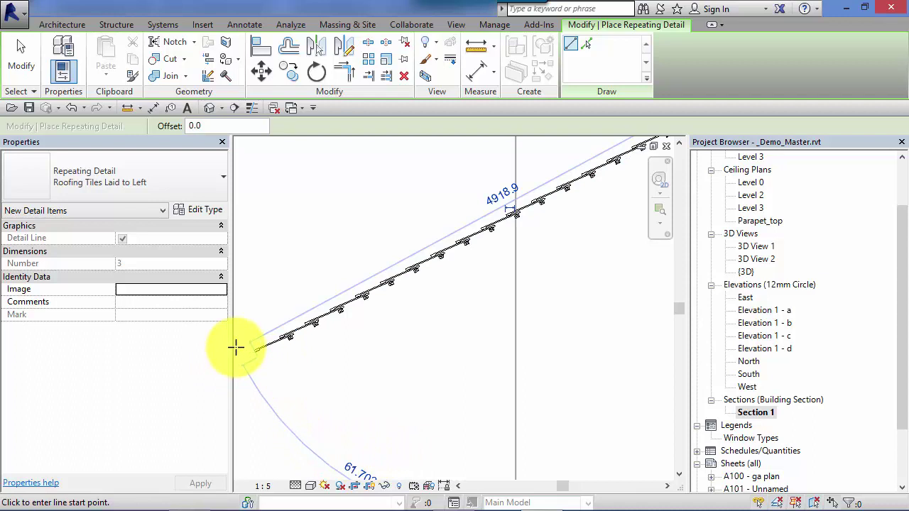
scroll(249, 350, up, 1)
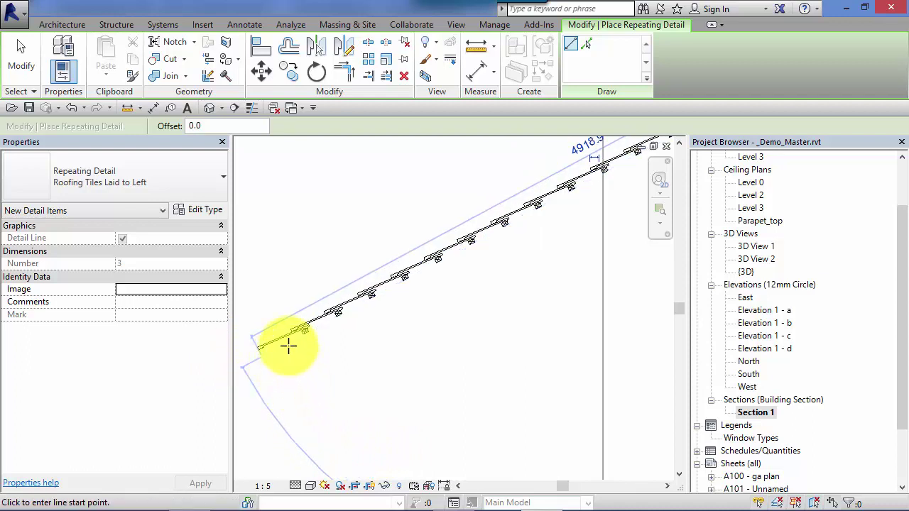
scroll(290, 354, up, 2)
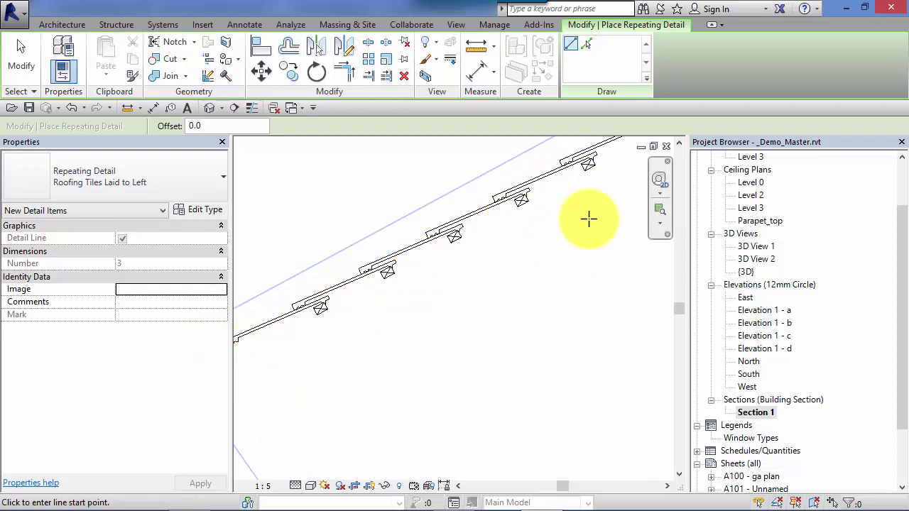
middle_drag(536, 307, 515, 345)
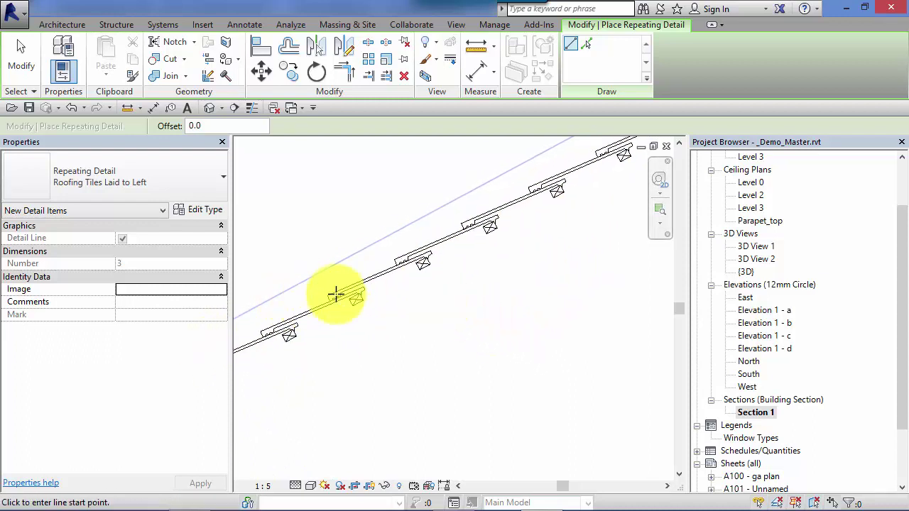
middle_drag(497, 305, 527, 316)
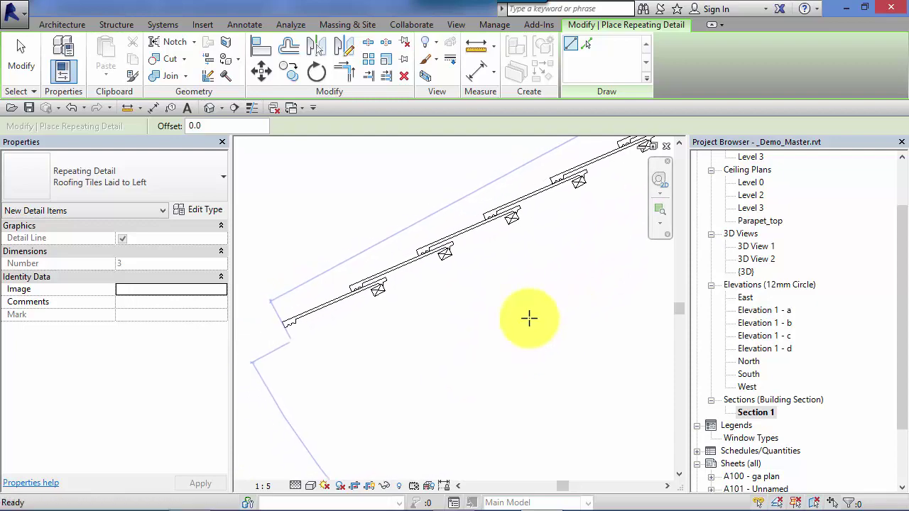
click(221, 177)
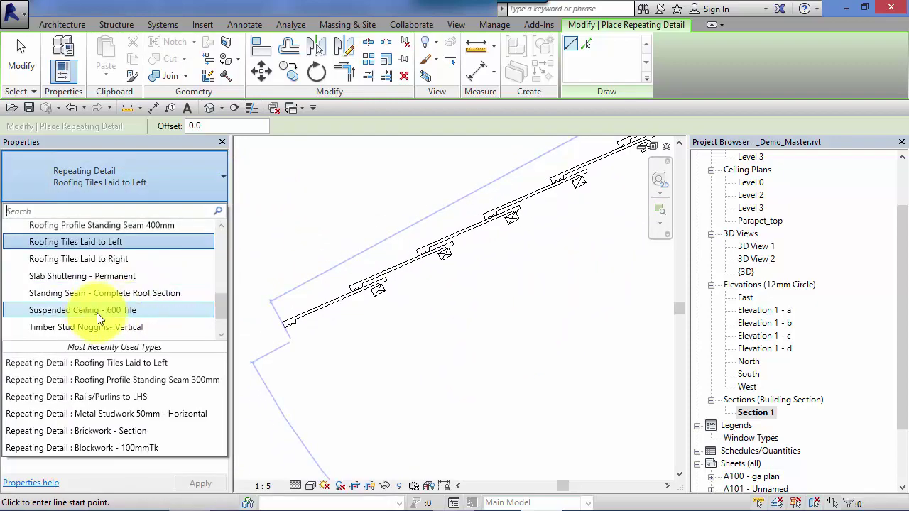
- Pick Suspended Ceiling - 600 Tile and start the run at its left end below the roof
click(105, 312)
scroll(384, 370, down, 2)
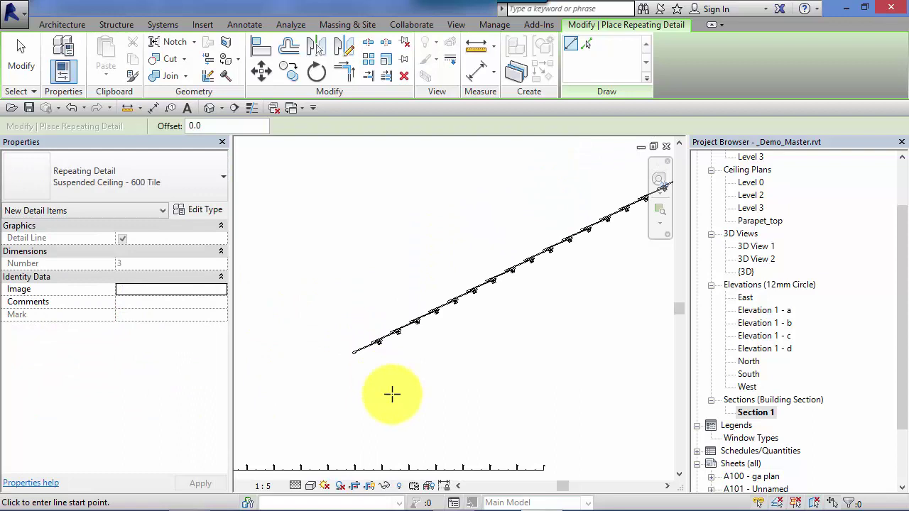
middle_drag(390, 394, 336, 372)
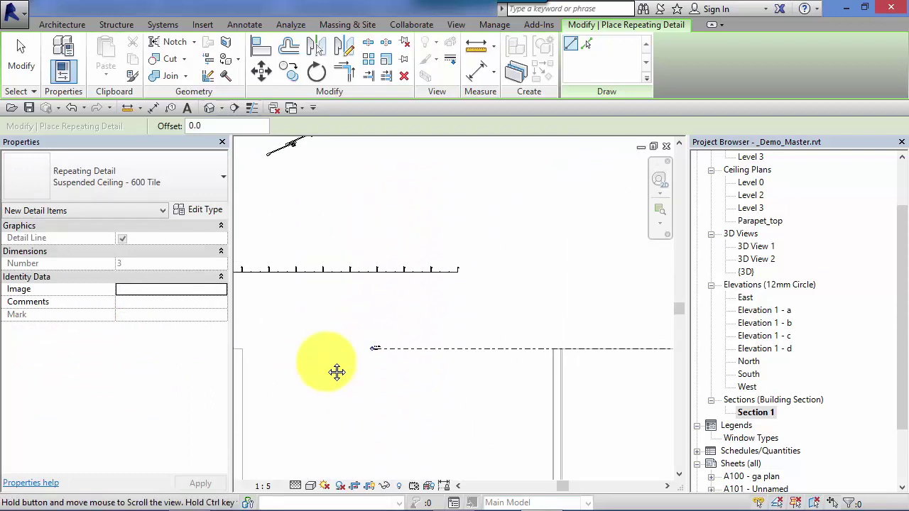
scroll(311, 185, up, 2)
click(249, 231)
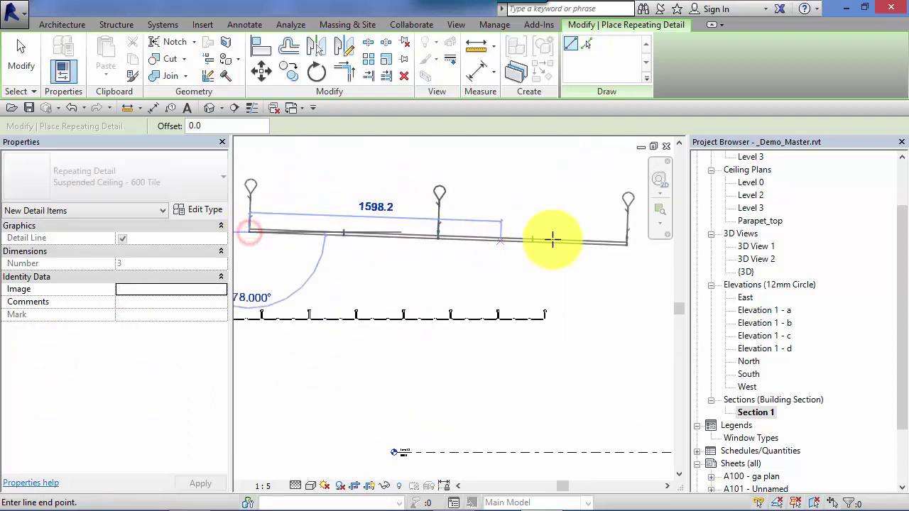
- Follow the ceiling to the right and finish the run at the wall
scroll(569, 224, down, 2)
middle_drag(585, 215, 331, 274)
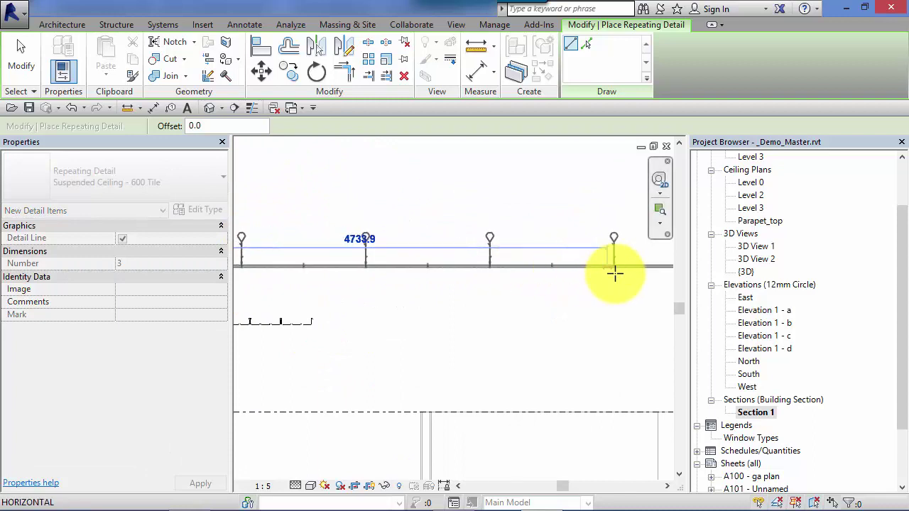
middle_drag(637, 273, 469, 264)
scroll(468, 263, down, 1)
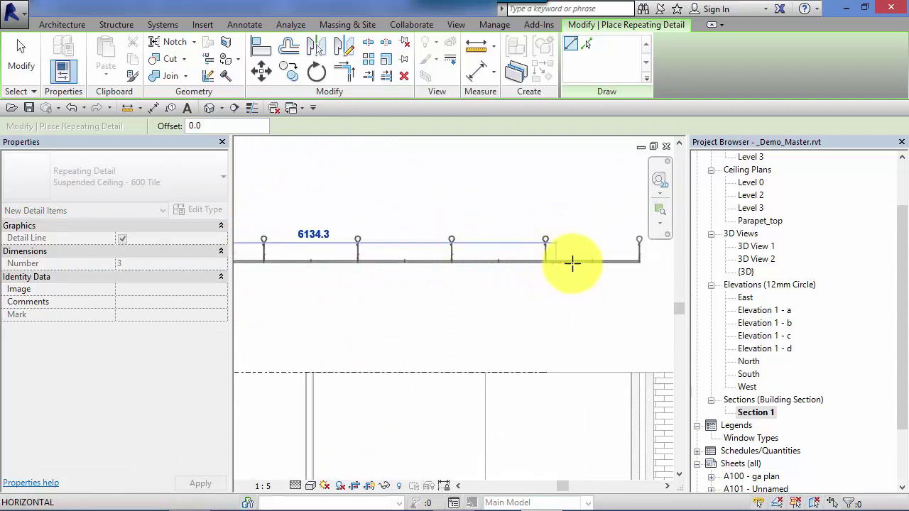
click(655, 265)
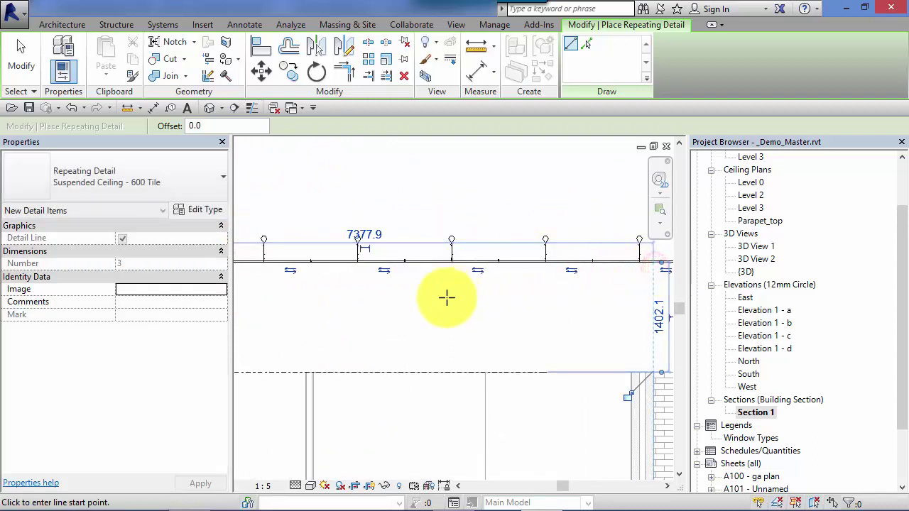
- Pan and zoom over the new ceiling to inspect its hangers and clips
middle_drag(444, 298, 649, 311)
scroll(298, 279, up, 3)
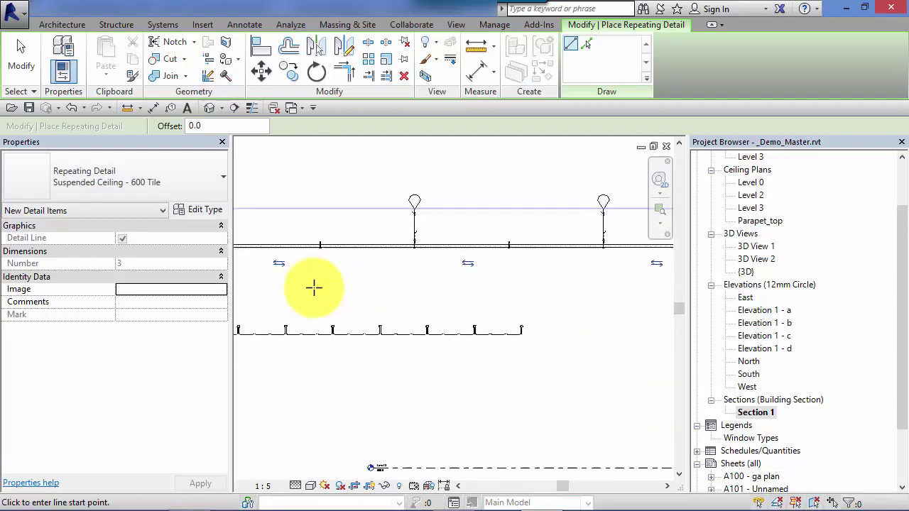
middle_drag(314, 286, 369, 298)
scroll(370, 298, up, 2)
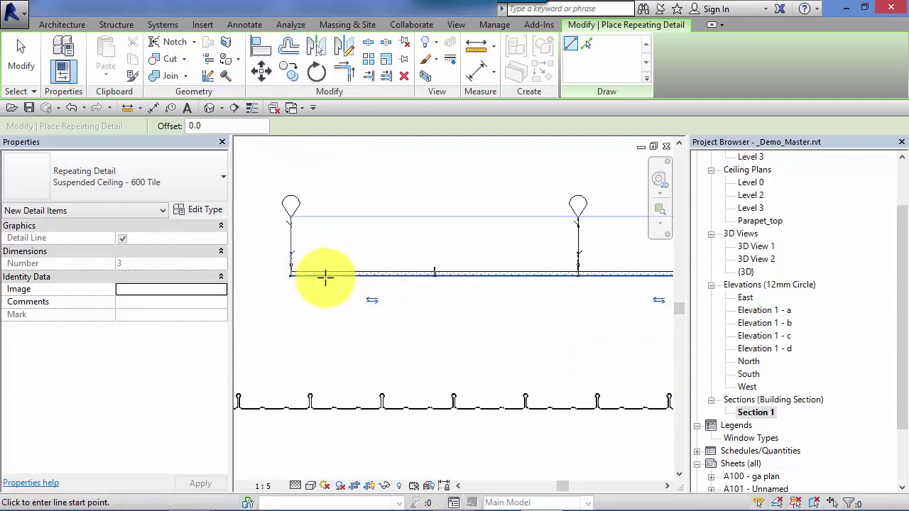
middle_drag(480, 291, 511, 306)
scroll(320, 290, up, 3)
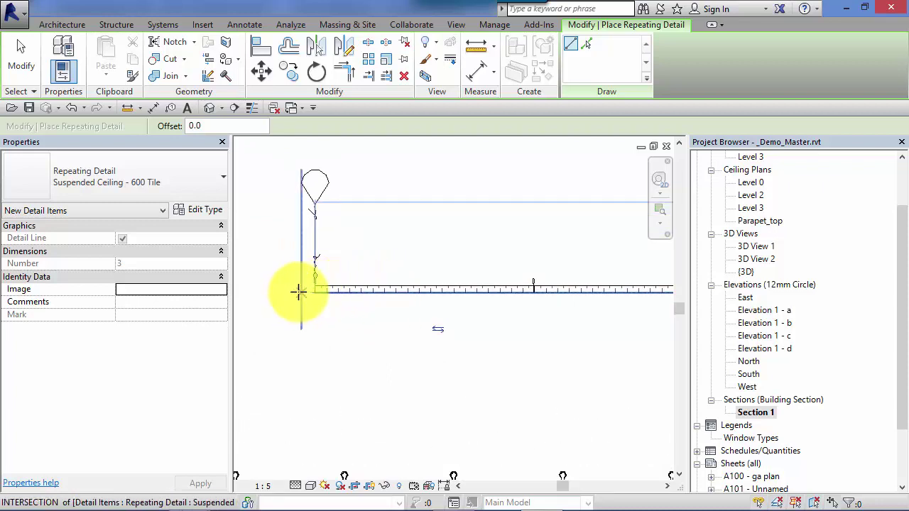
scroll(316, 288, up, 2)
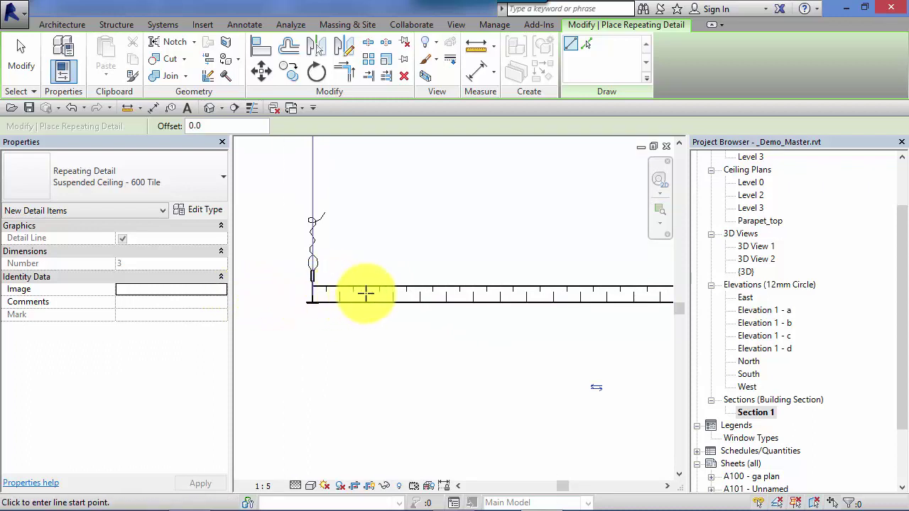
scroll(491, 329, down, 3)
middle_drag(491, 329, 320, 316)
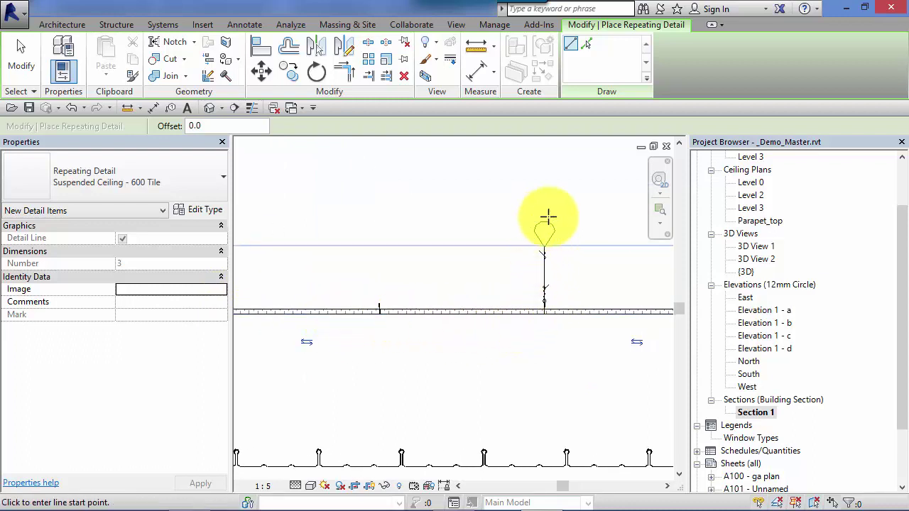
scroll(572, 348, down, 3)
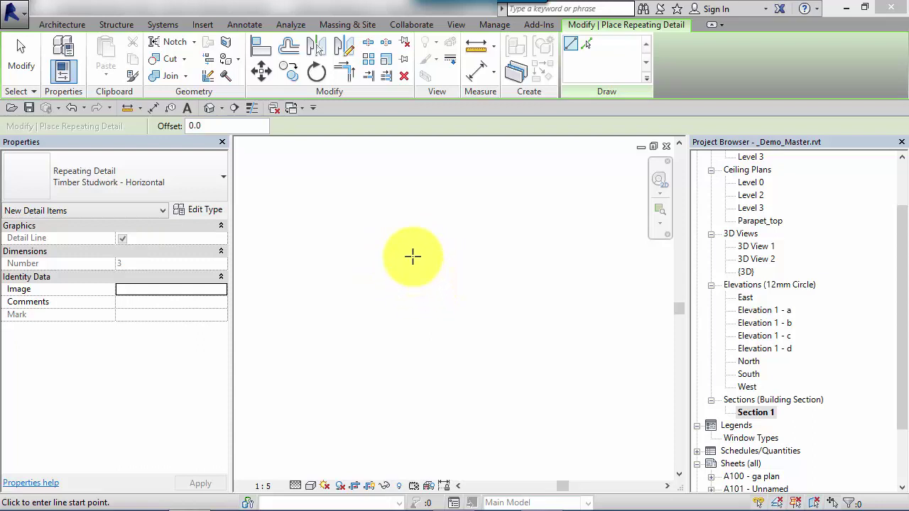
- Show the Annotate tools and check the Component drop-down without choosing anything
click(241, 25)
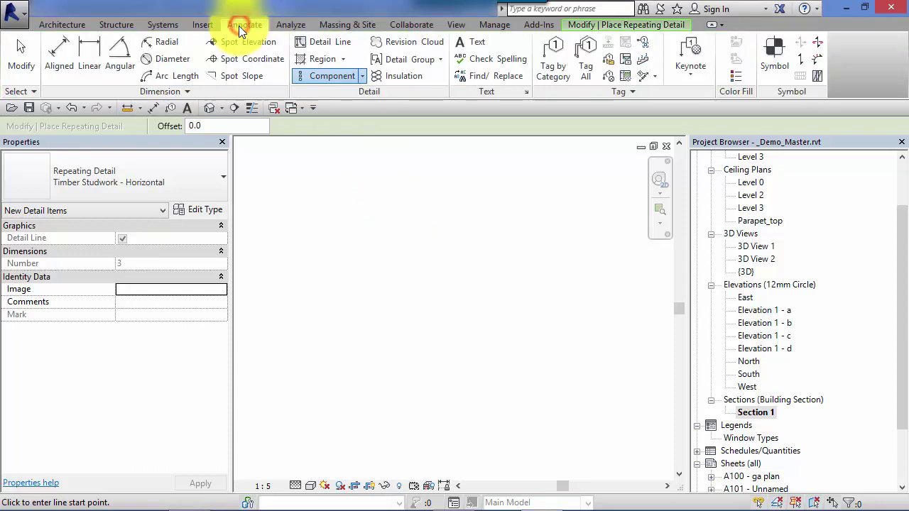
click(363, 76)
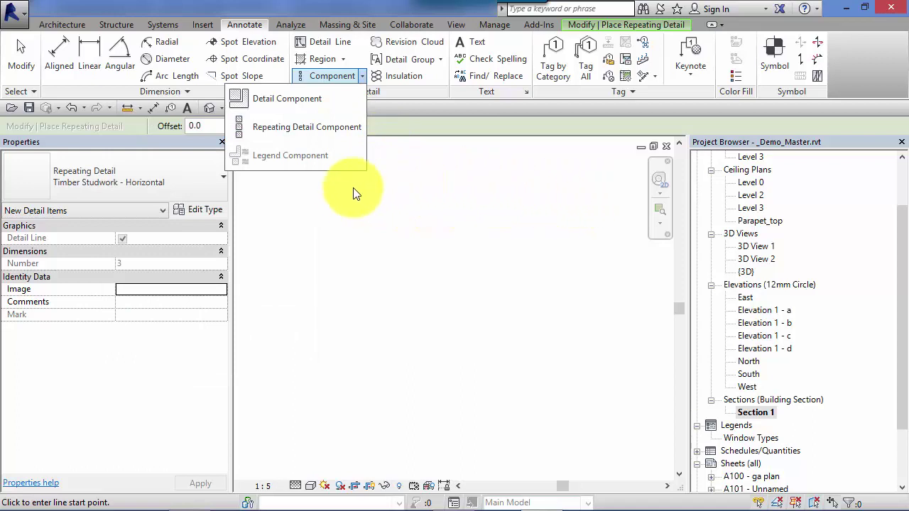
click(323, 226)
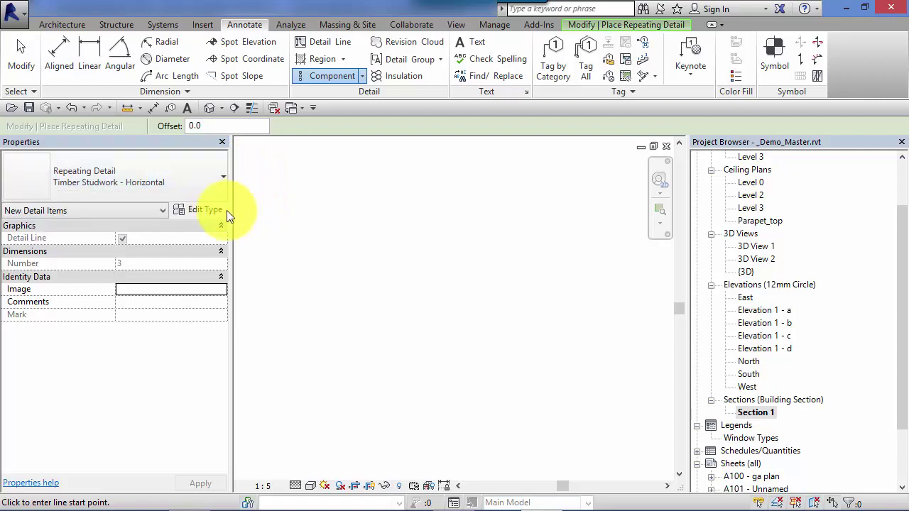
- Duplicate Timber Studwork - Horizontal as a new type named 'repeating detail'
click(192, 209)
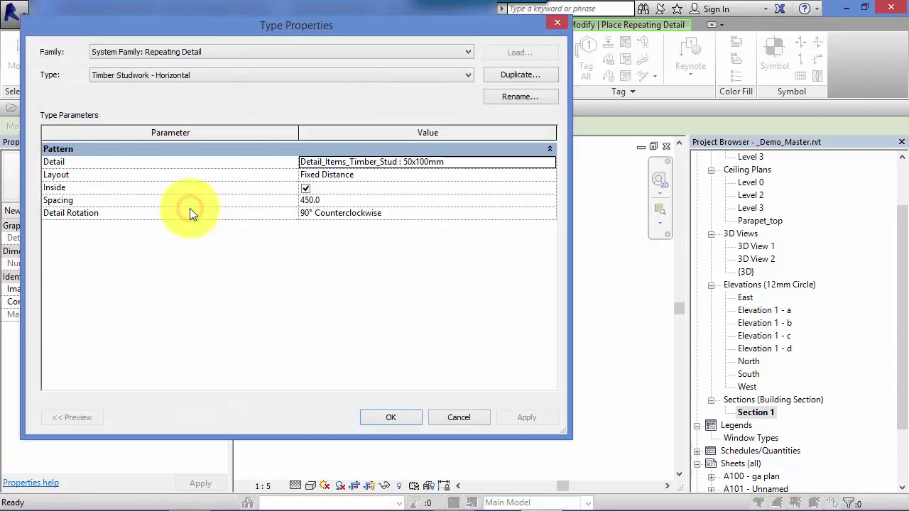
click(501, 76)
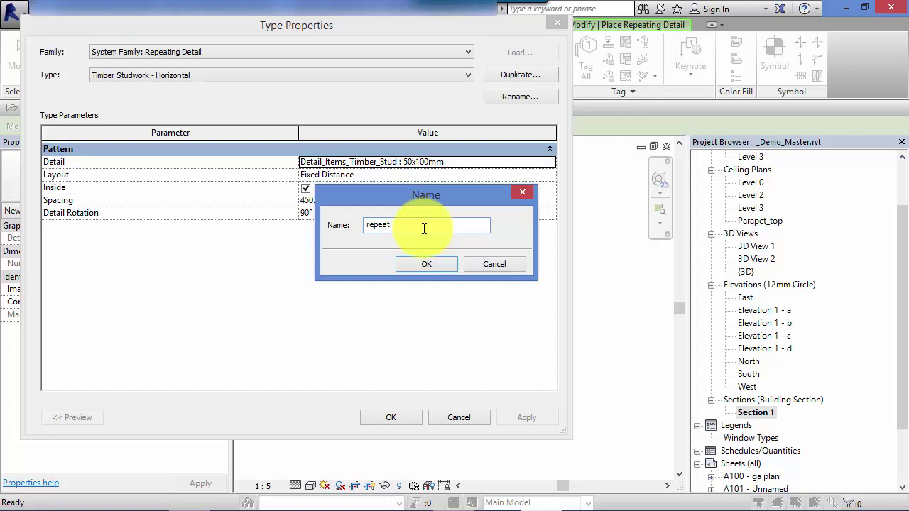
text(repeating detail)
click(426, 264)
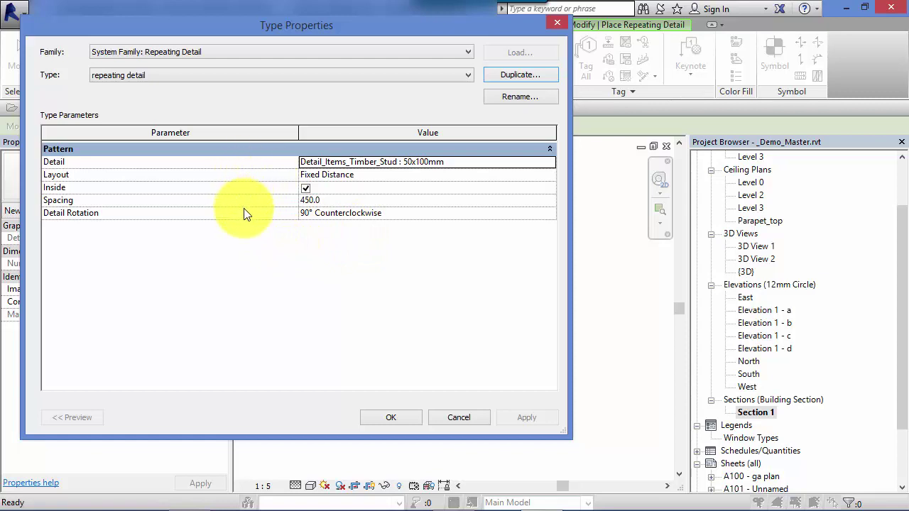
click(535, 175)
- Keep the 50x100mm stud at Fixed Distance layout, 450.0 spacing, rotated 90° counterclockwise
click(550, 174)
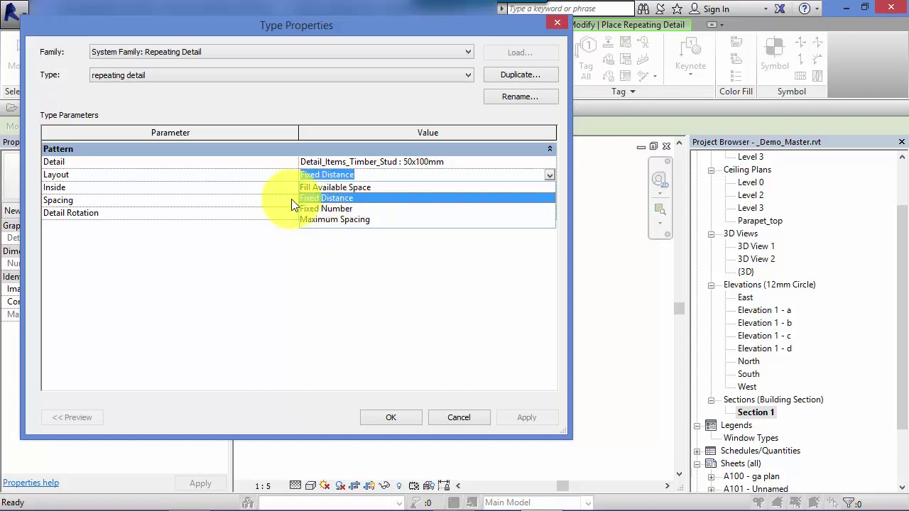
click(315, 199)
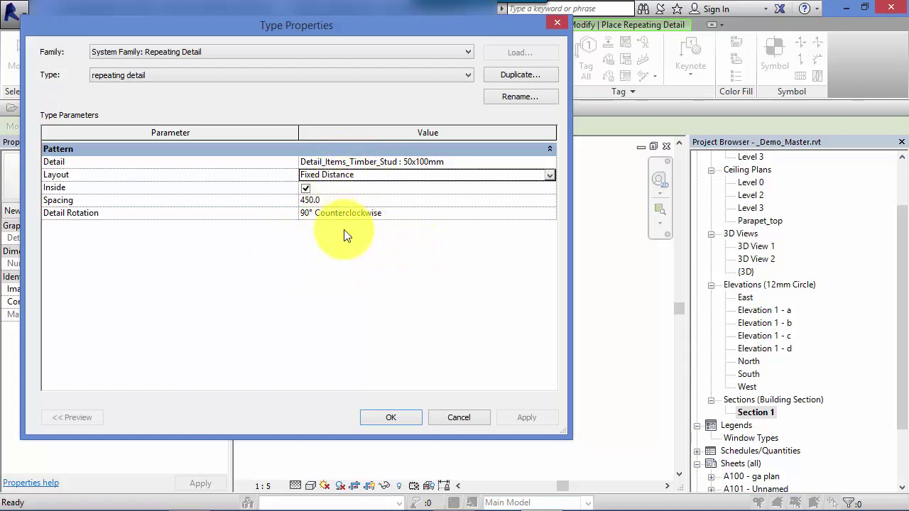
- Apply the type settings and draw a horizontal row of timber studs across the section
click(392, 418)
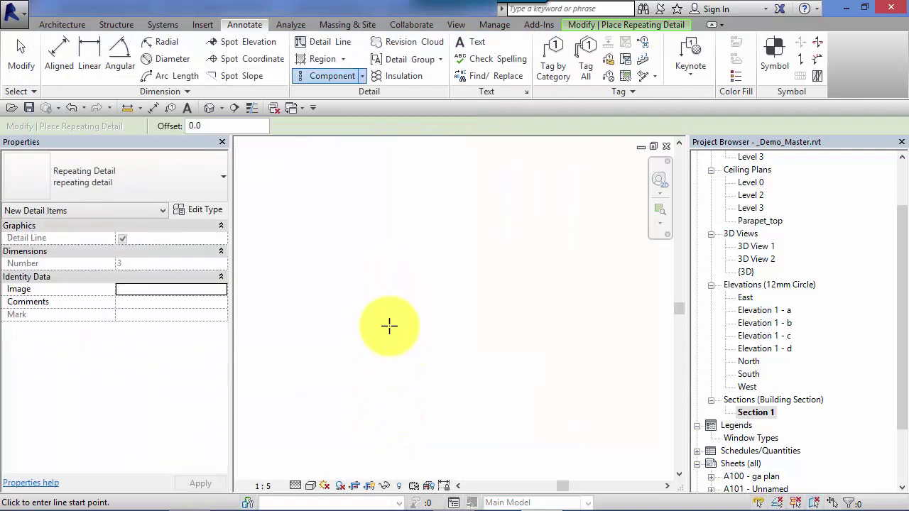
click(287, 259)
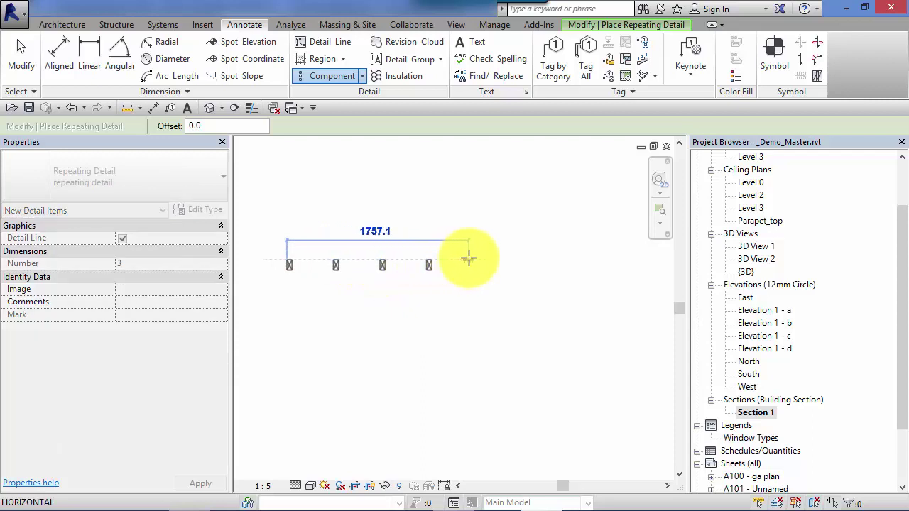
scroll(466, 258, up, 2)
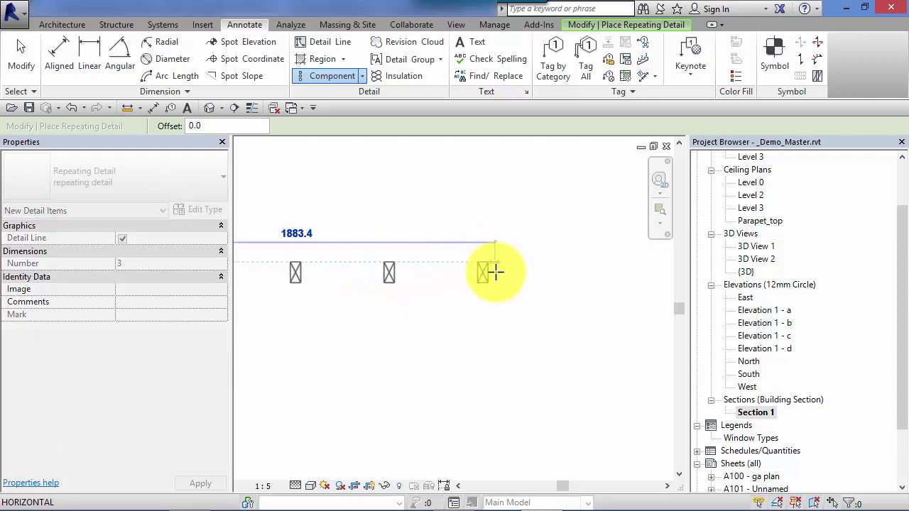
scroll(547, 264, down, 3)
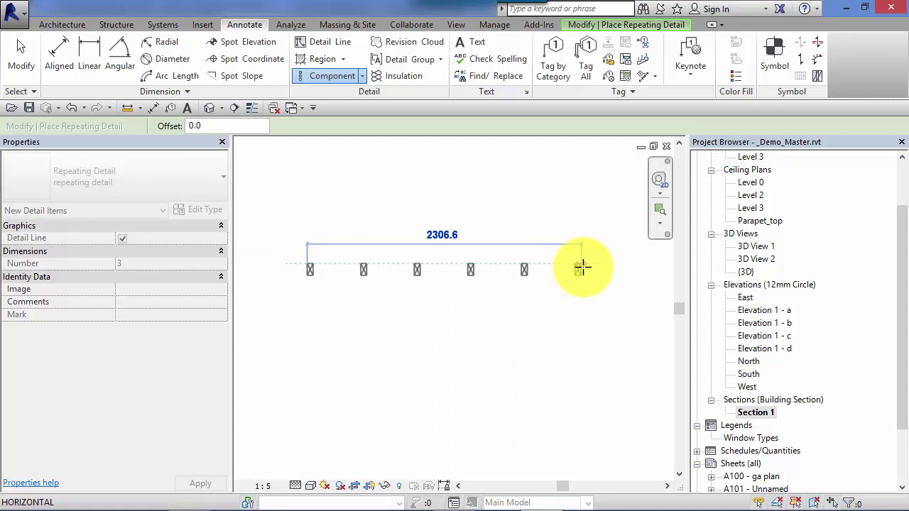
click(659, 269)
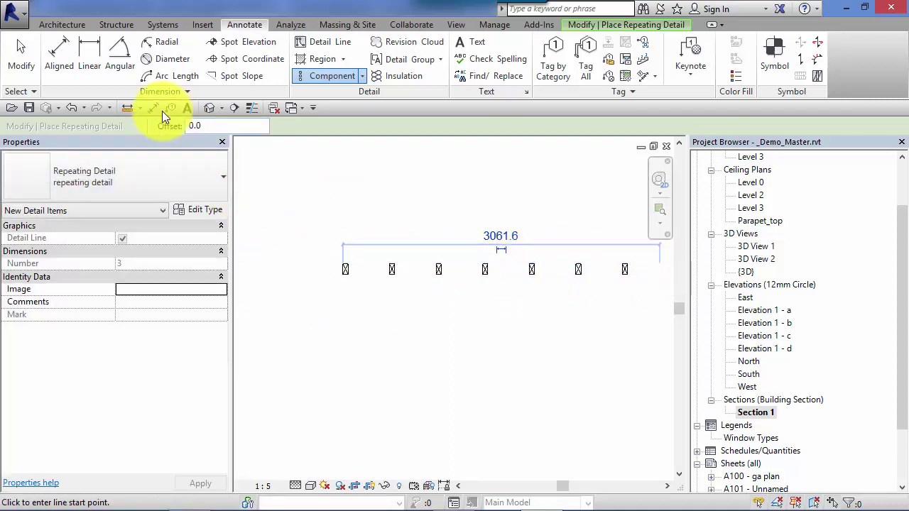
- Reduce the repeating detail's stud spacing from 450 to 250
click(206, 210)
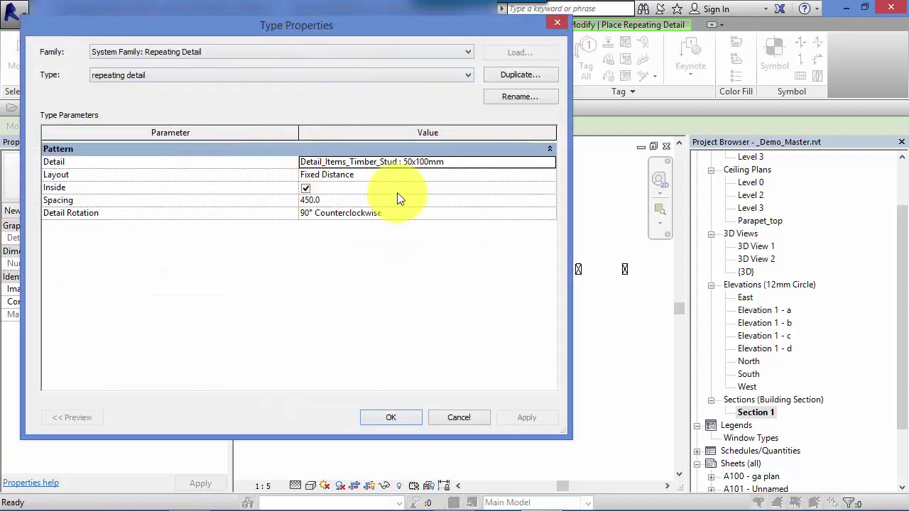
click(327, 195)
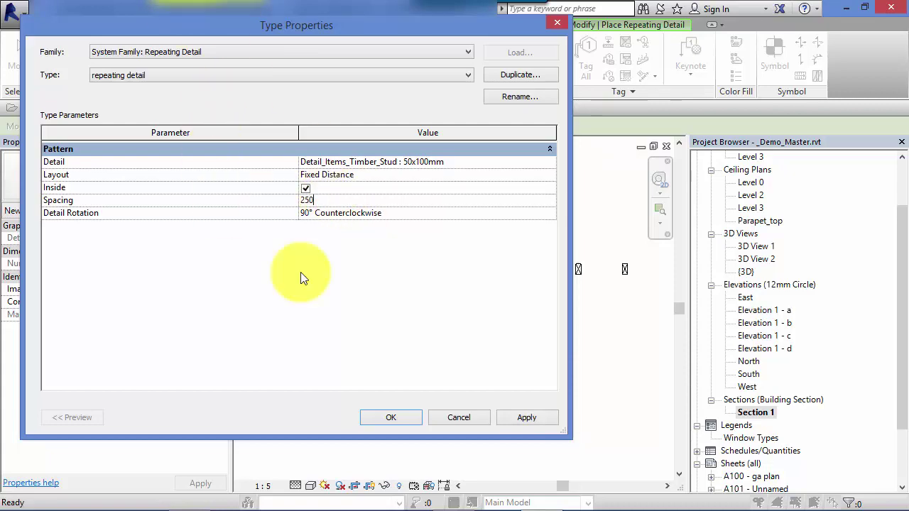
click(393, 417)
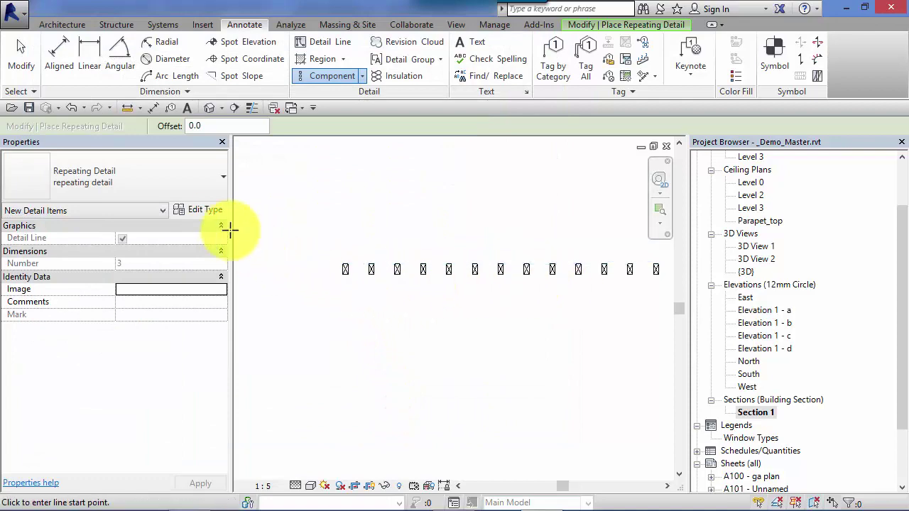
- Set the 'repeating detail' Detail Rotation to None so the studs sit unrotated
click(200, 210)
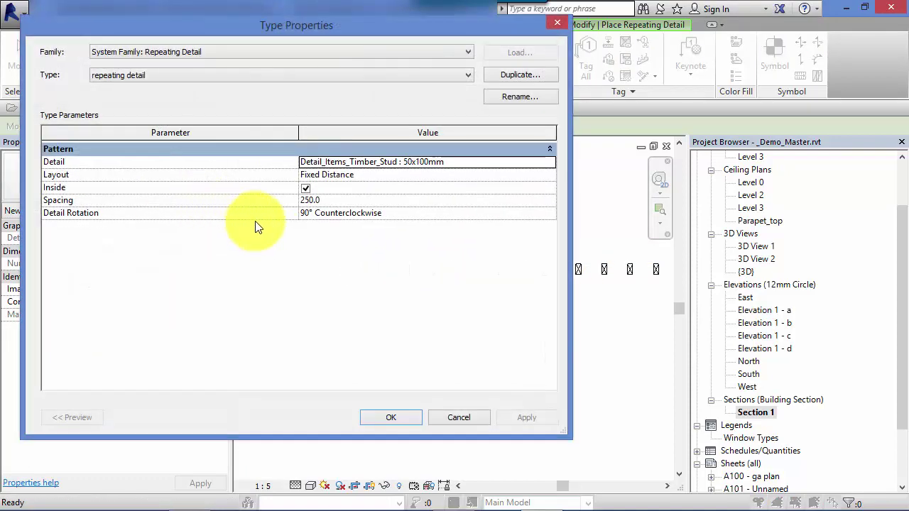
click(544, 216)
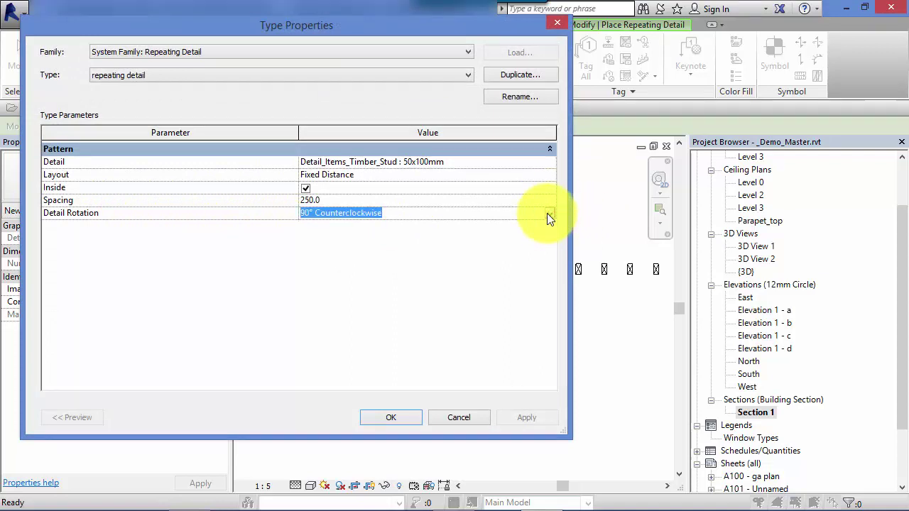
click(548, 215)
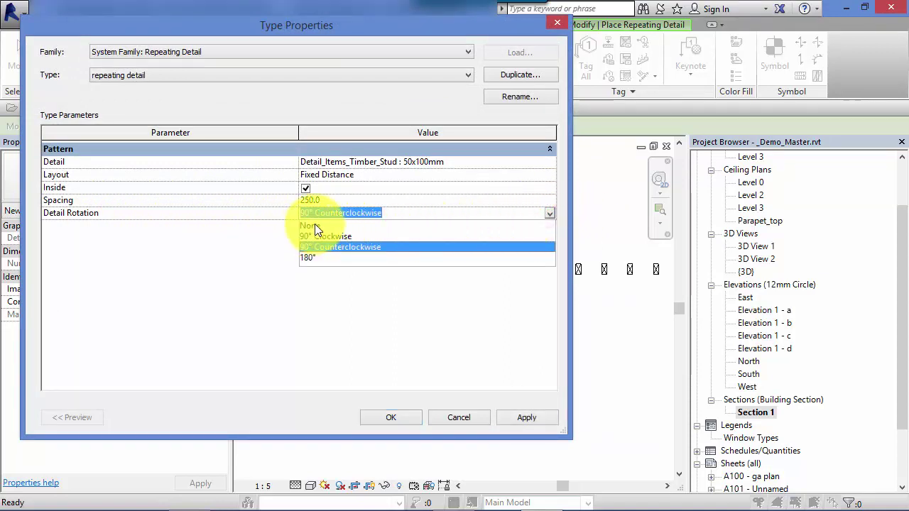
click(315, 225)
click(393, 414)
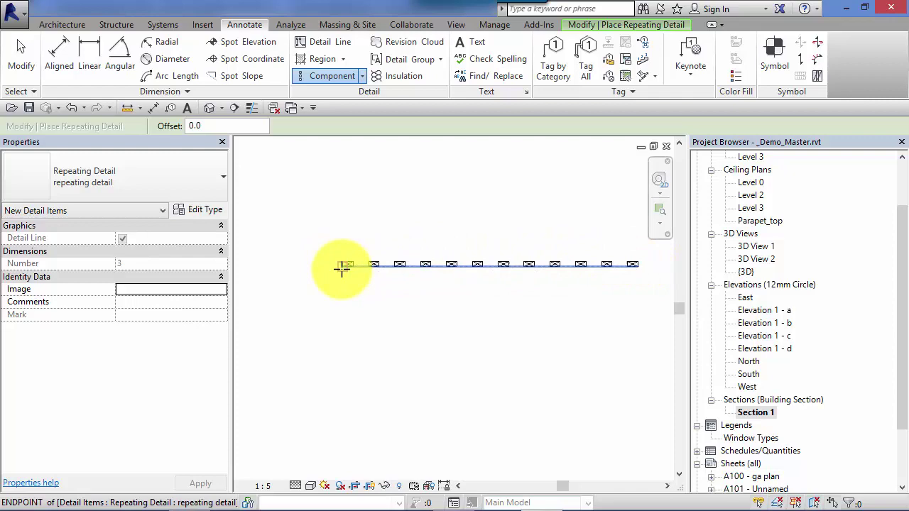
click(208, 211)
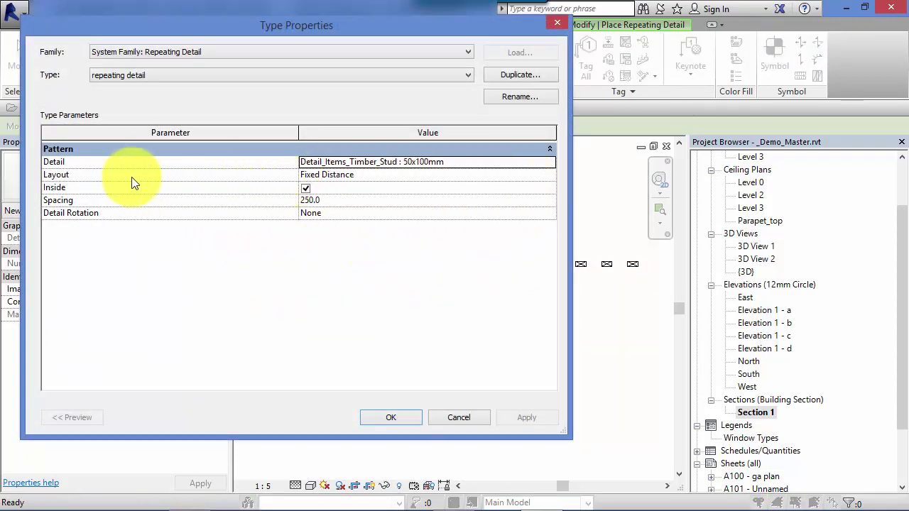
- Switch the repeating detail's Layout to Fill Available Space
click(547, 175)
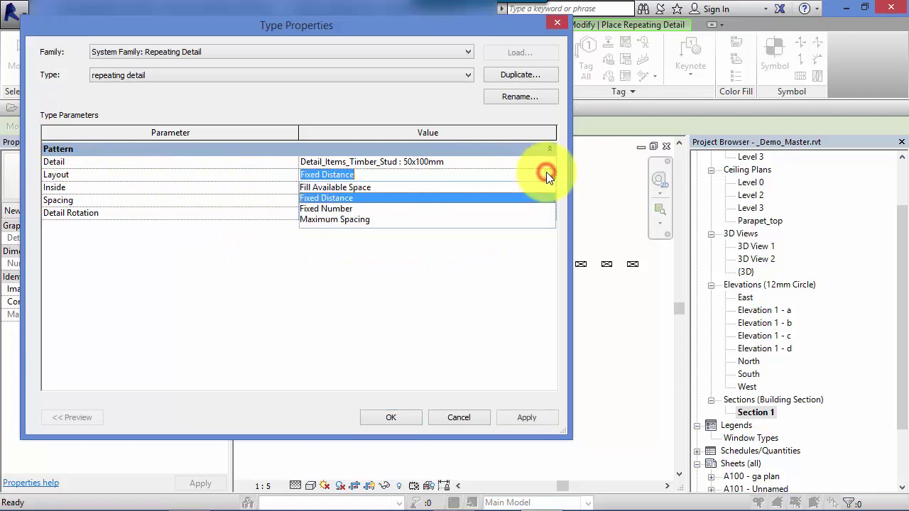
click(353, 188)
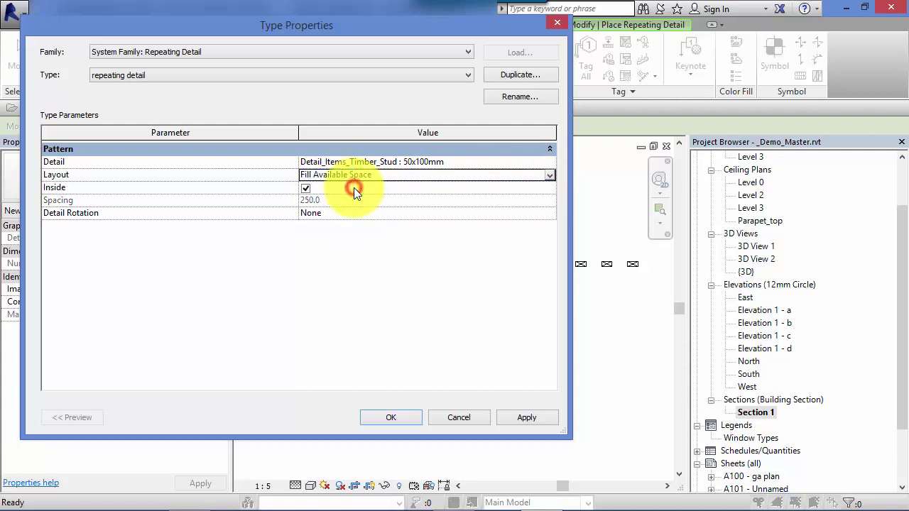
click(404, 419)
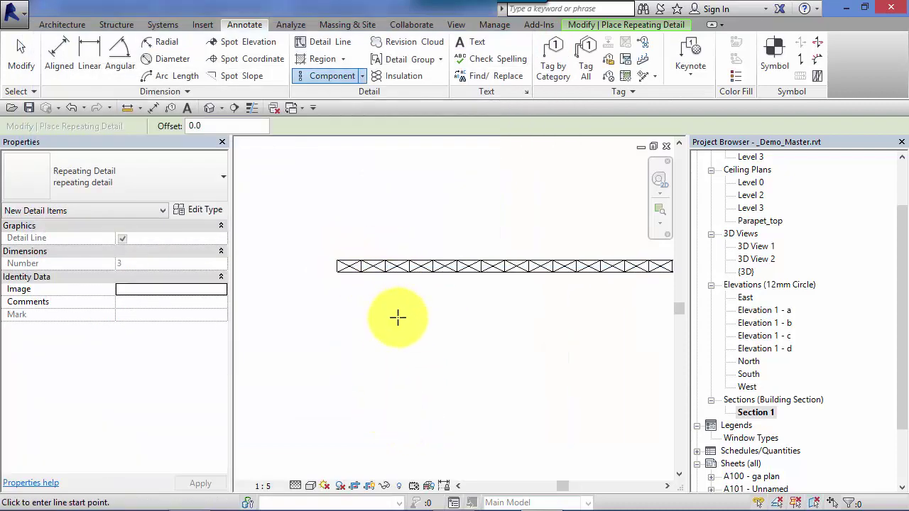
- Pan and zoom along the stud row to inspect the filled detail
middle_drag(397, 318, 322, 342)
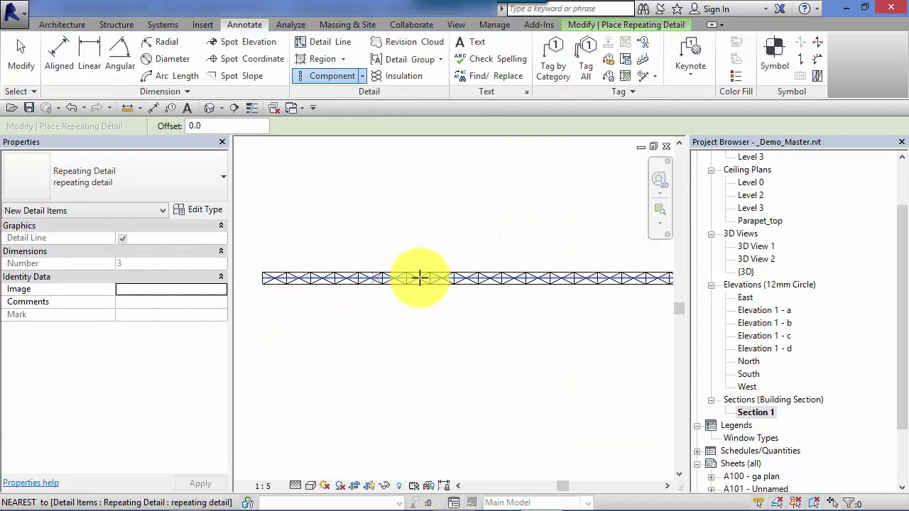
scroll(245, 264, up, 2)
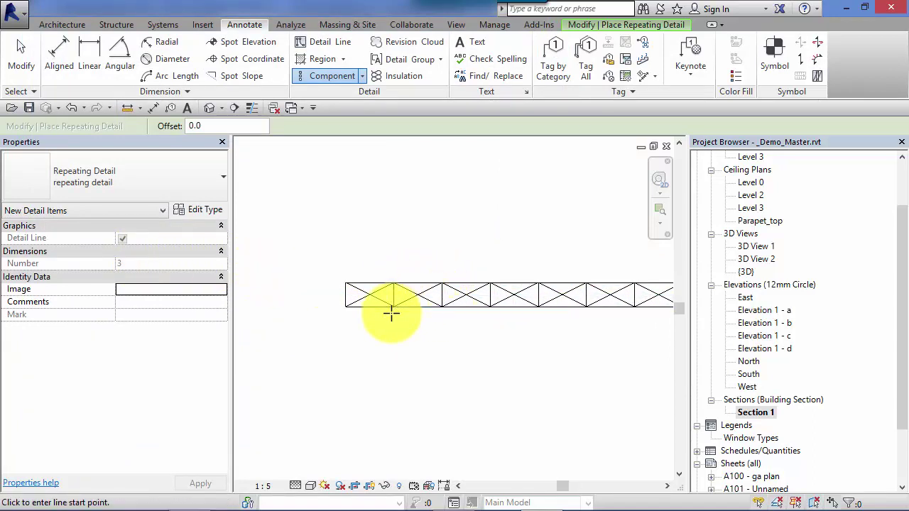
scroll(396, 314, up, 2)
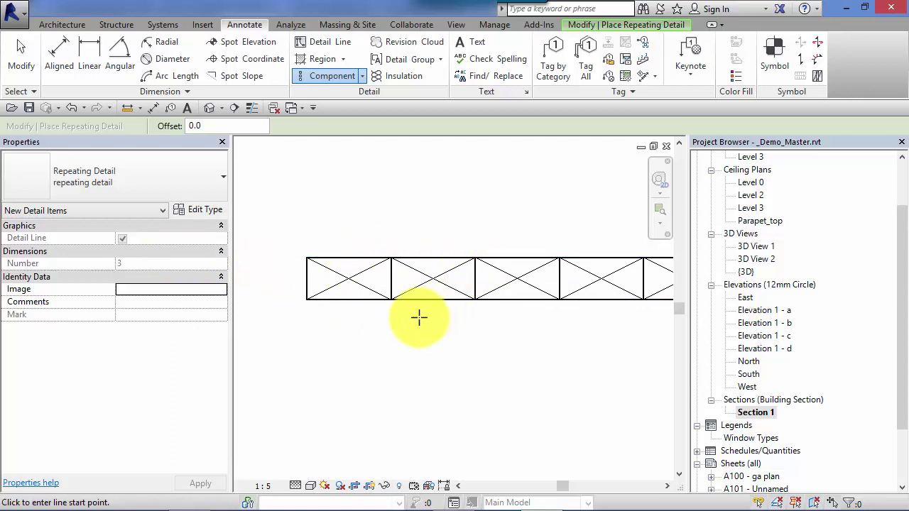
scroll(421, 345, down, 4)
middle_drag(421, 346, 398, 343)
scroll(327, 325, down, 1)
scroll(466, 331, up, 1)
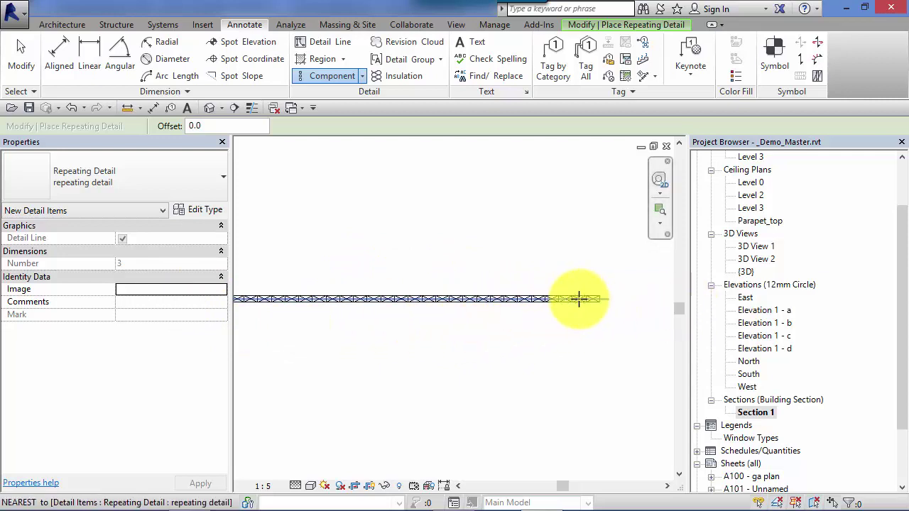
middle_drag(552, 355, 584, 325)
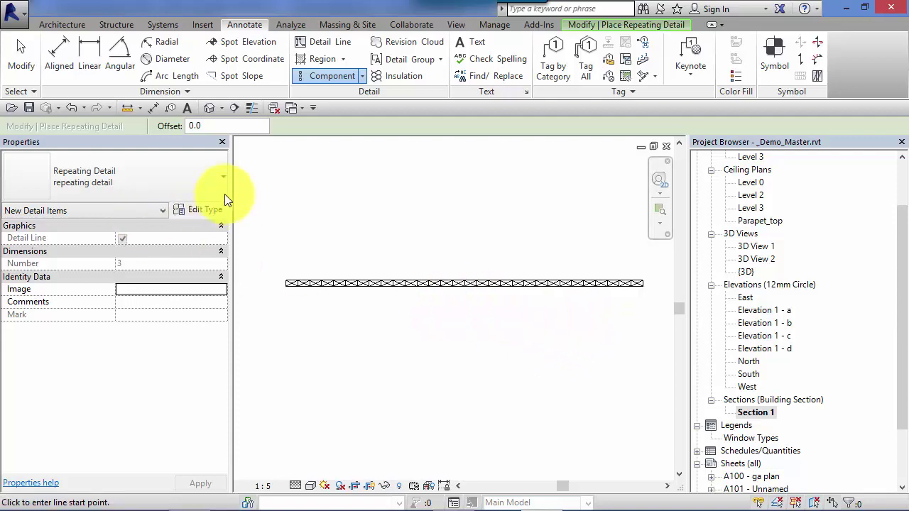
- Set the 'repeating detail' type's Layout to Fixed Number in Type Properties
click(205, 210)
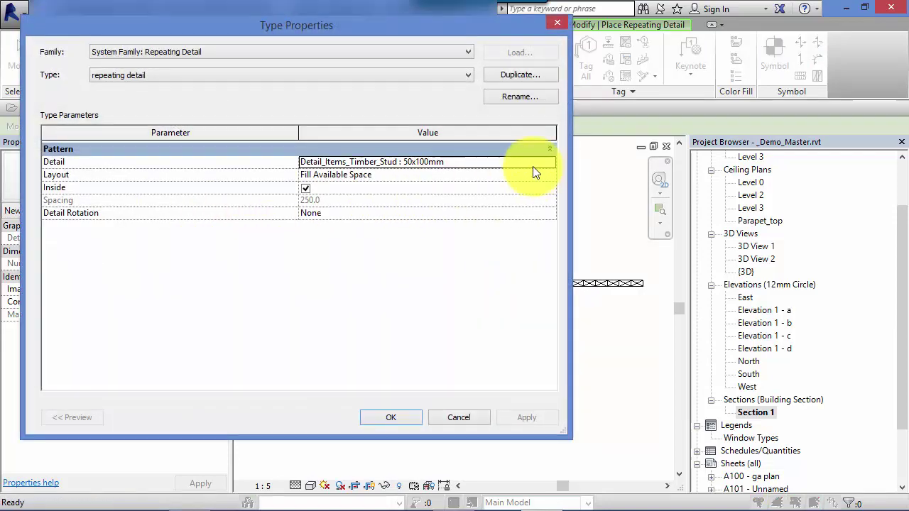
click(538, 168)
click(549, 173)
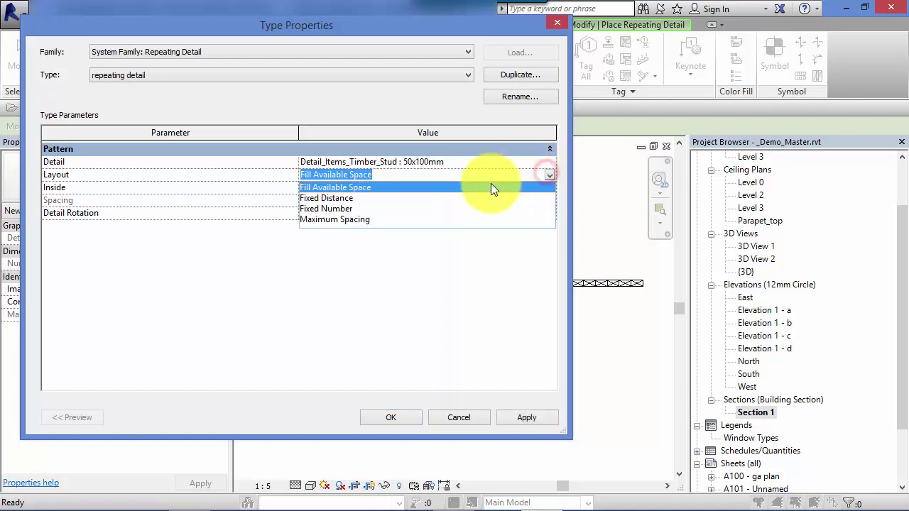
click(331, 209)
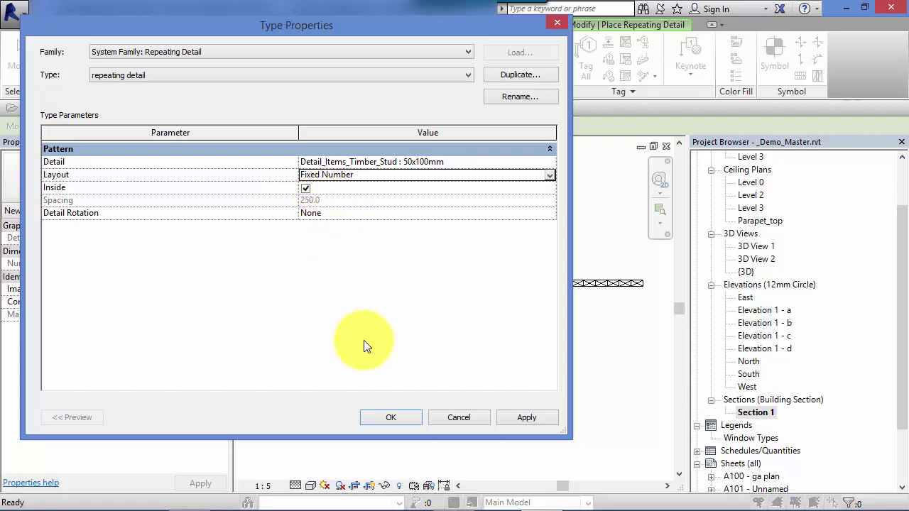
click(411, 417)
- Exit placement, select the stud row and stretch its right end outward
middle_drag(443, 377, 397, 385)
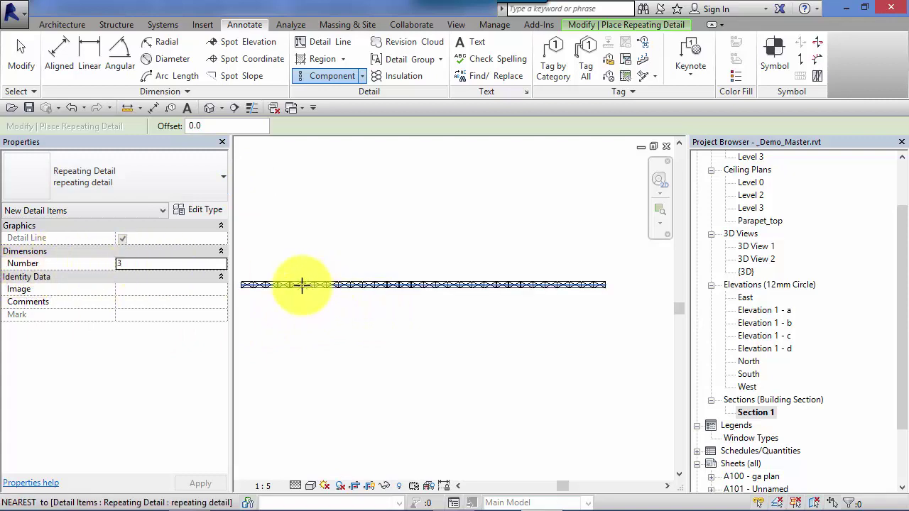
key(Escape)
key(Escape)
click(349, 285)
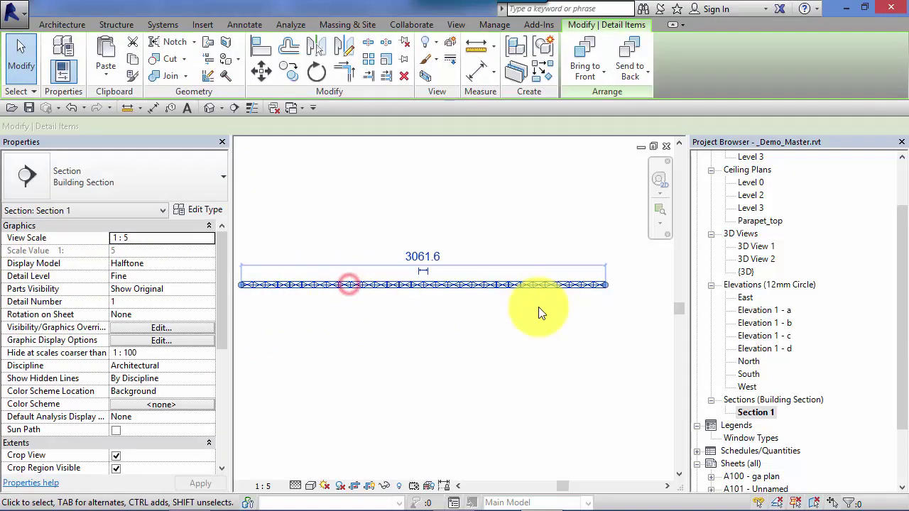
scroll(594, 301, down, 2)
drag(588, 289, 634, 289)
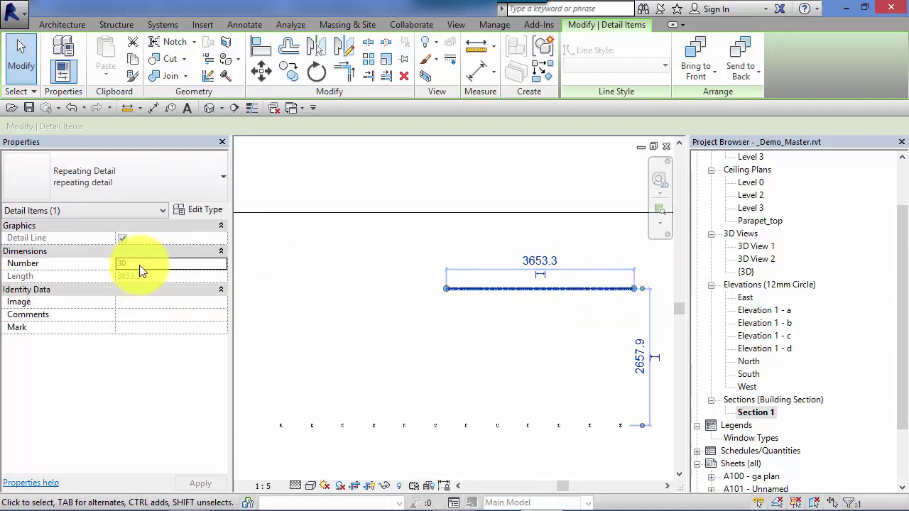
- Set the stud count to 4, then reselect the 3653.3 mm detail line
click(147, 264)
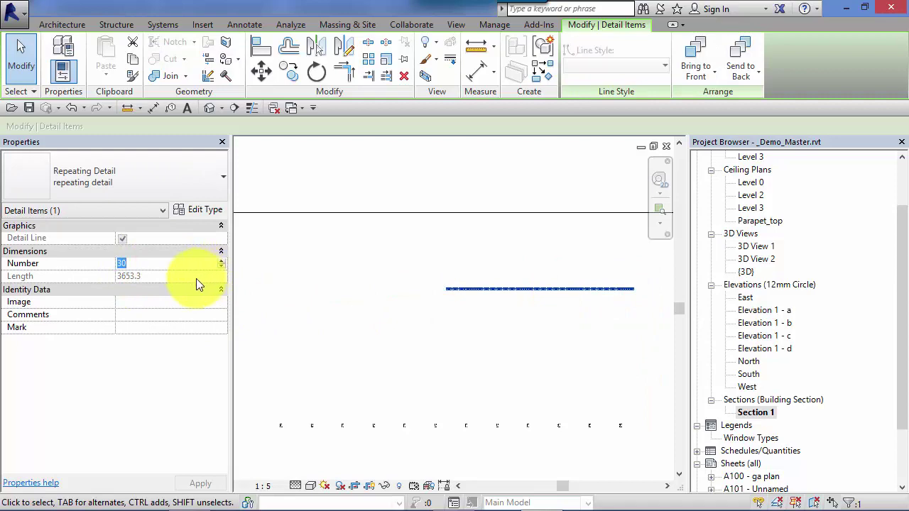
text(4)
key(Return)
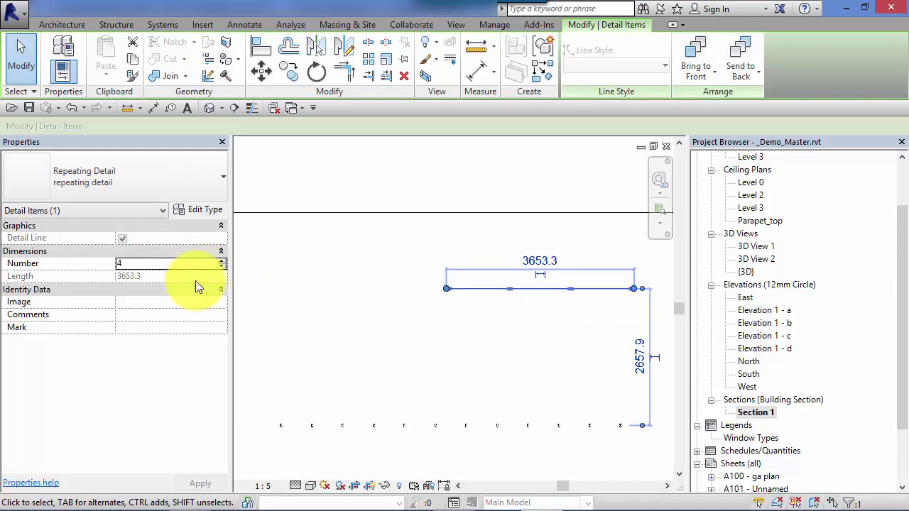
click(554, 318)
scroll(532, 324, up, 3)
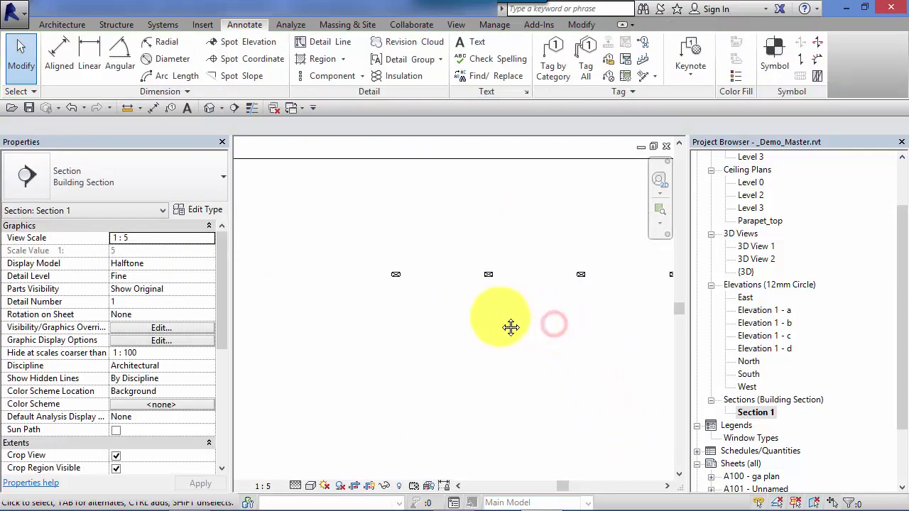
middle_drag(309, 311, 353, 313)
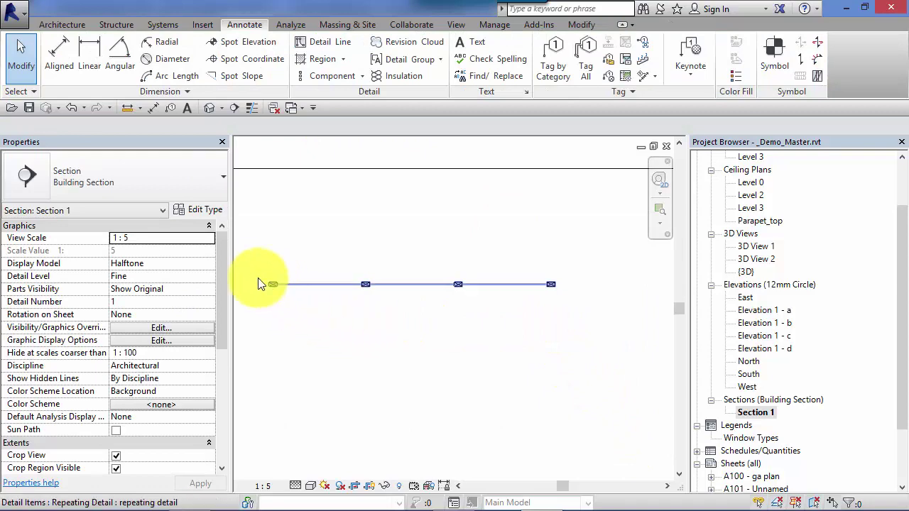
click(552, 282)
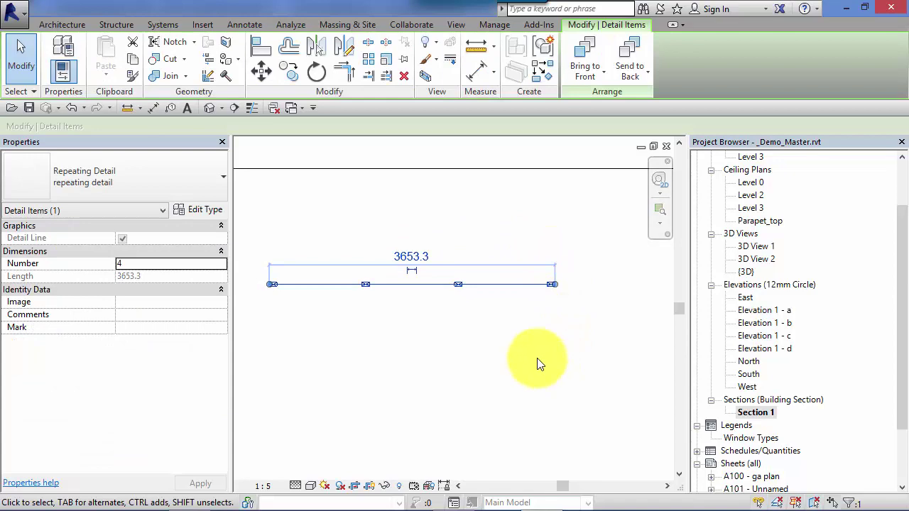
- Change the 'repeating detail' Layout from Fixed Number to Maximum Spacing at 250.0
click(206, 210)
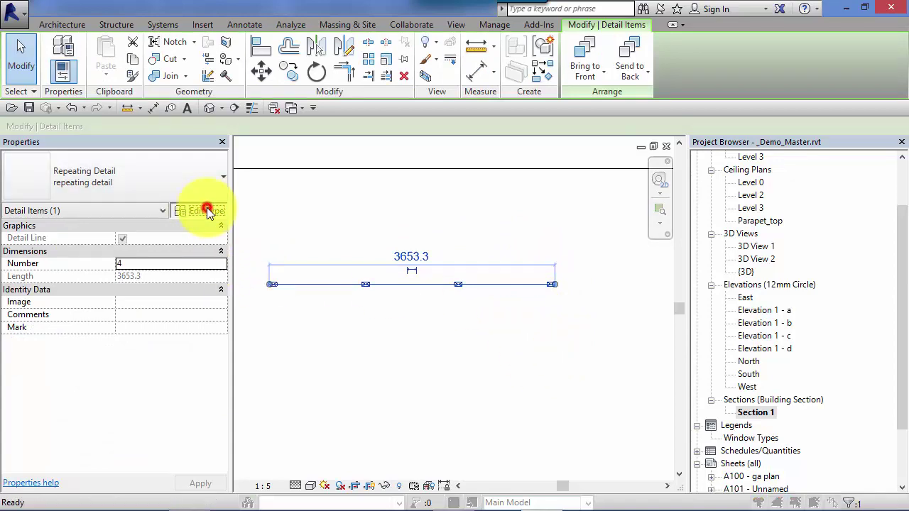
click(544, 175)
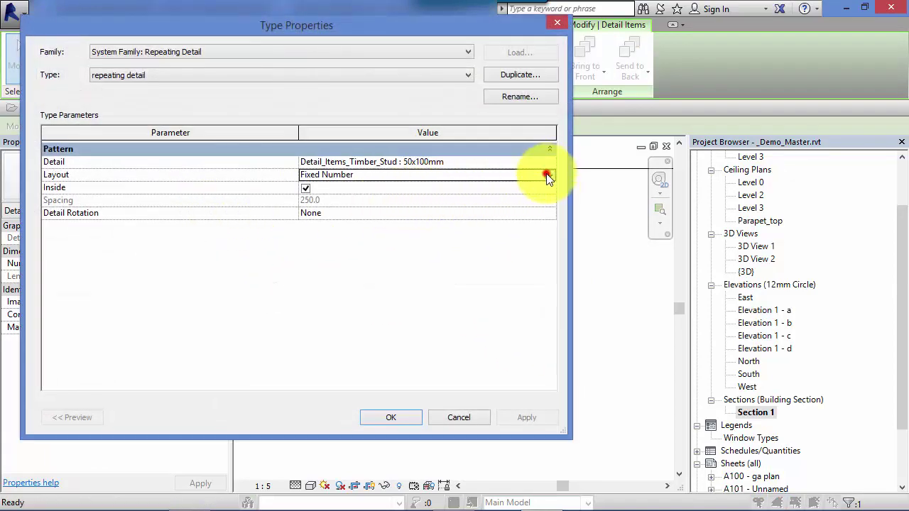
click(546, 172)
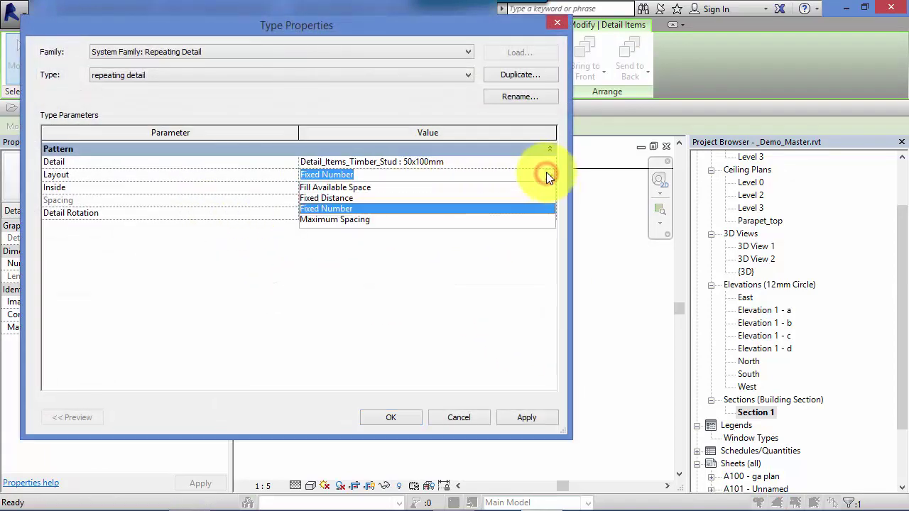
click(353, 221)
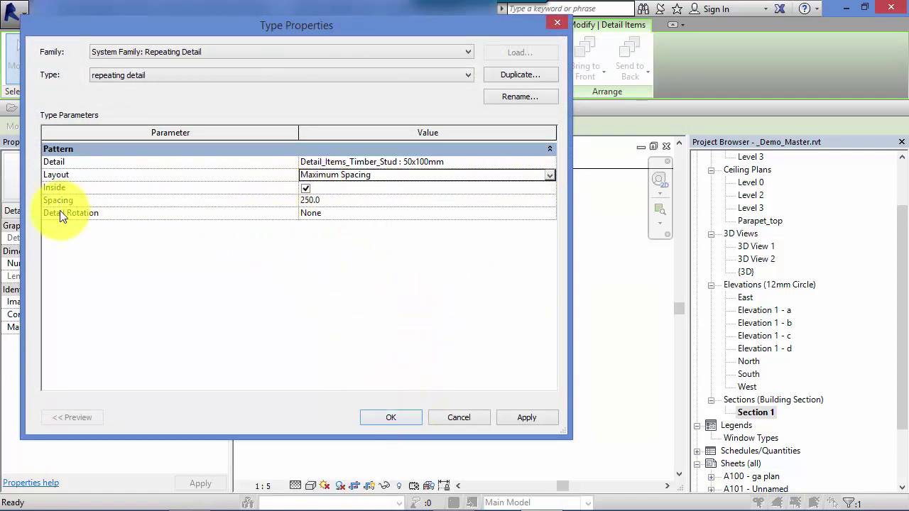
- Apply the Maximum Spacing layout to the timber-stud repeating detail
click(398, 418)
scroll(482, 364, up, 2)
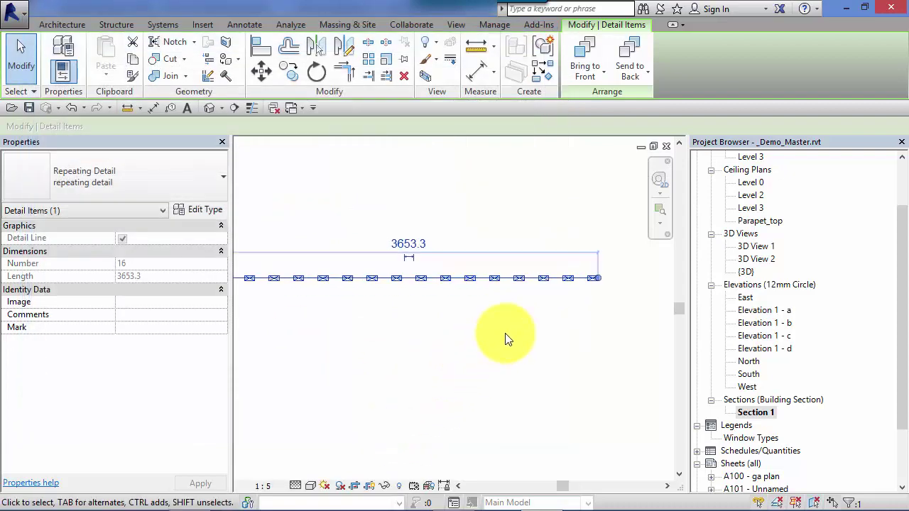
middle_drag(527, 341, 560, 338)
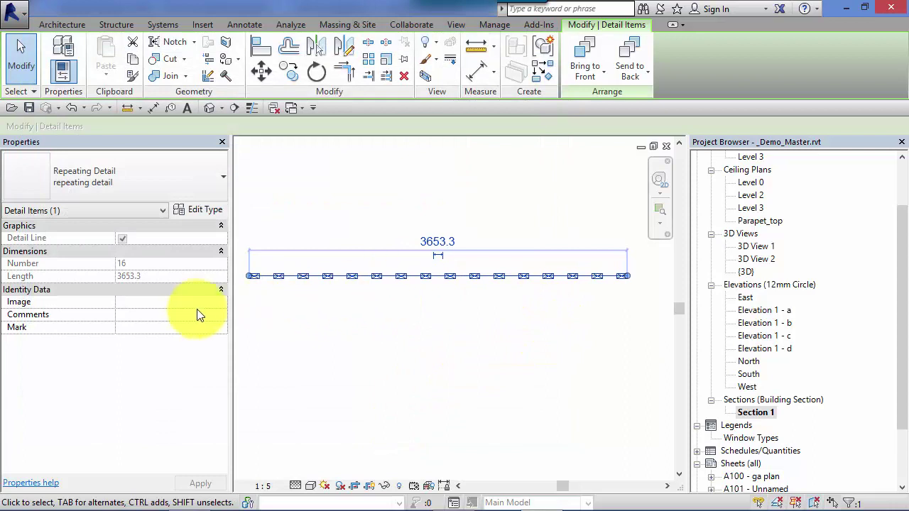
scroll(254, 279, up, 3)
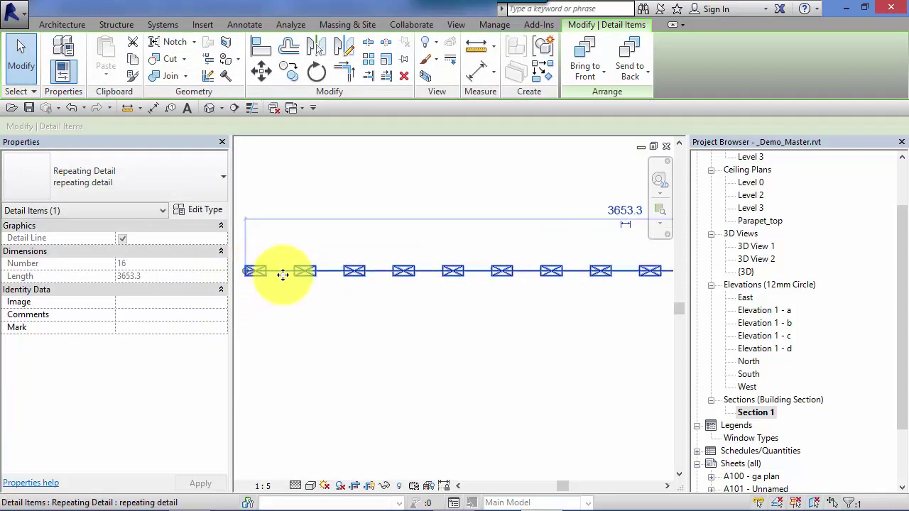
scroll(300, 320, down, 1)
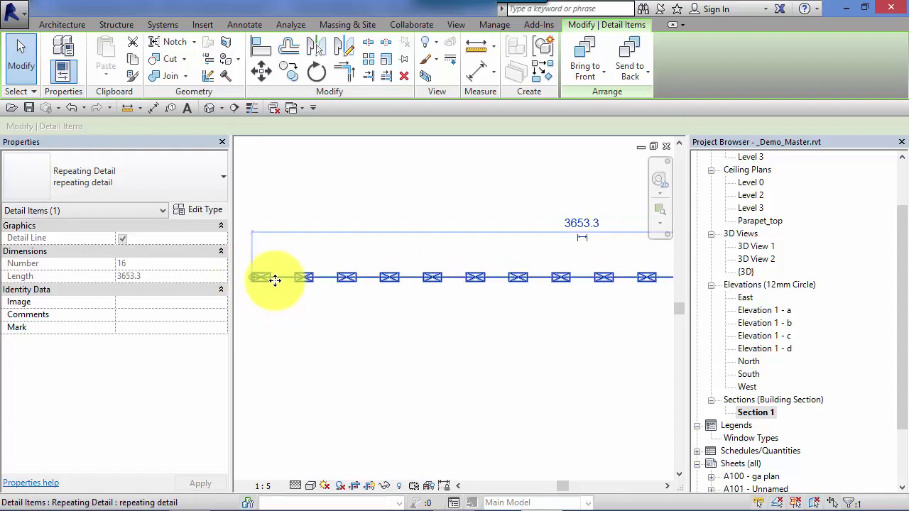
scroll(386, 367, down, 2)
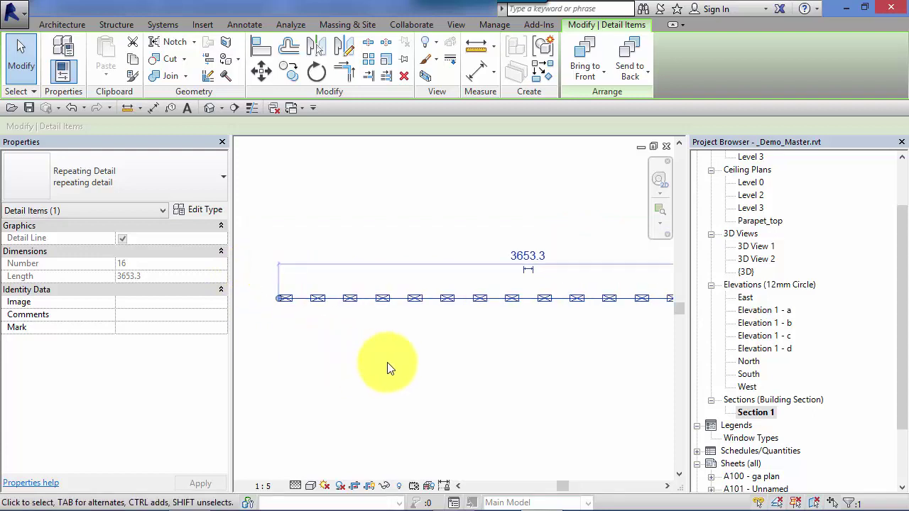
- Stretch the repeating detail's right end to 3966.4 so it holds 17 studs
middle_drag(386, 367, 319, 357)
scroll(335, 335, down, 1)
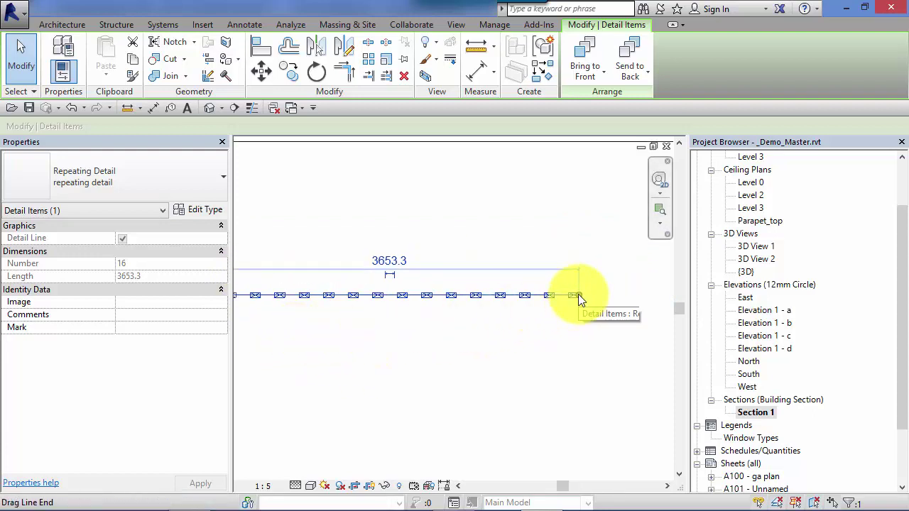
mouse_move(578, 294)
mouse_down()
mouse_move(673, 298)
mouse_move(582, 304)
mouse_move(594, 297)
mouse_up()
scroll(548, 364, down, 4)
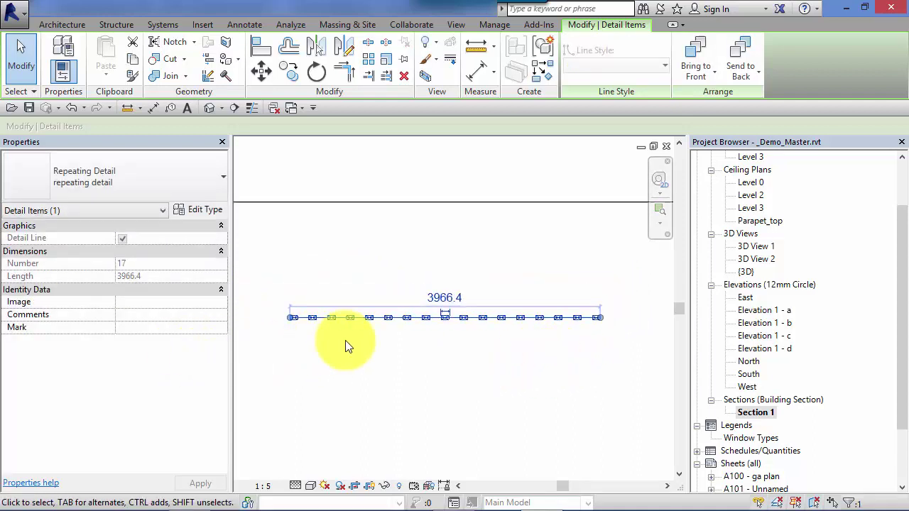
scroll(345, 345, up, 1)
mouse_move(334, 355)
middle_down()
mouse_move(320, 361)
mouse_move(287, 347)
middle_up()
scroll(254, 331, up, 1)
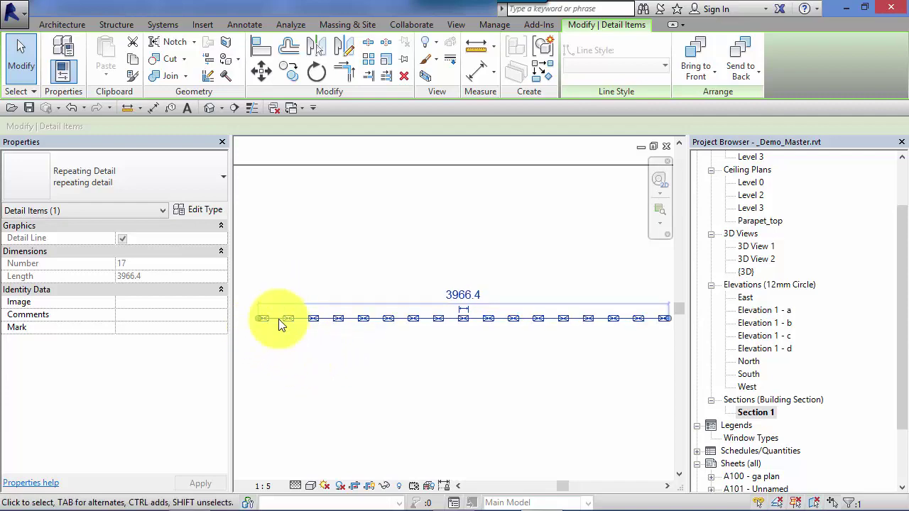
- Check the repeating detail's type settings without changes, deselect it, and list the Component kinds
click(210, 209)
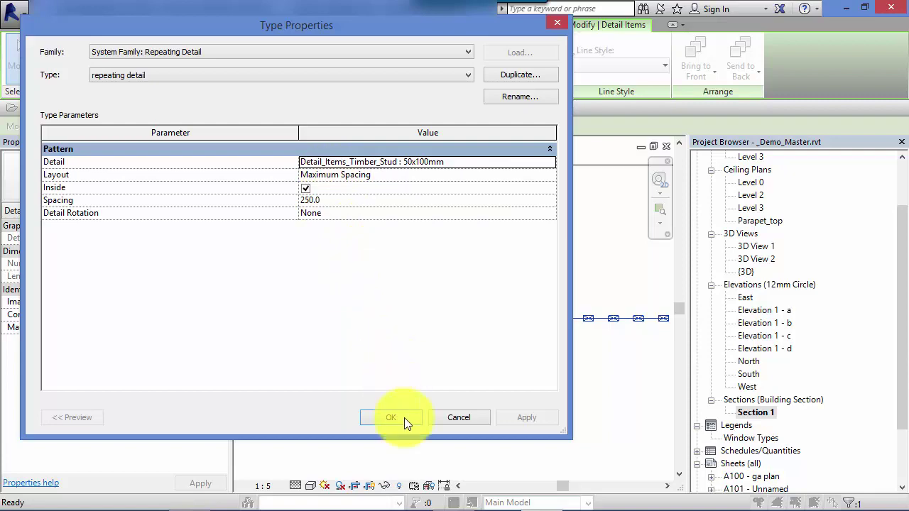
click(448, 418)
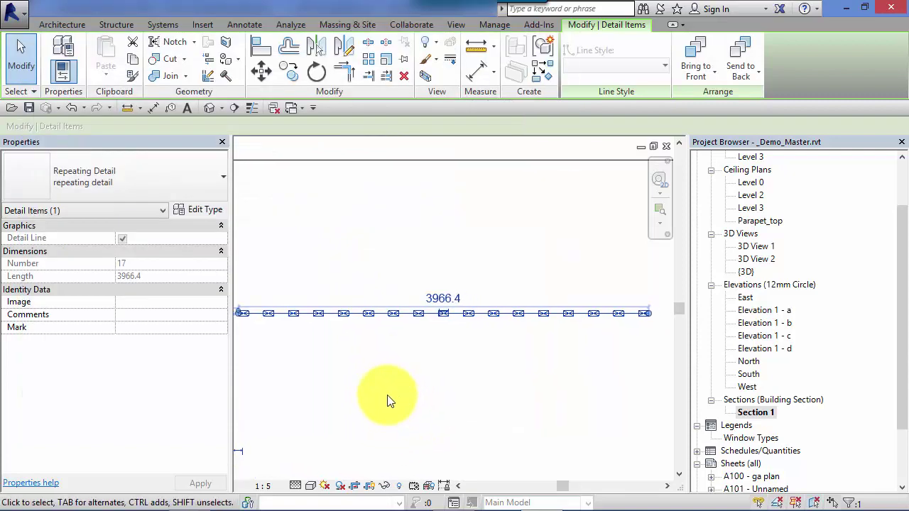
middle_drag(408, 419, 426, 386)
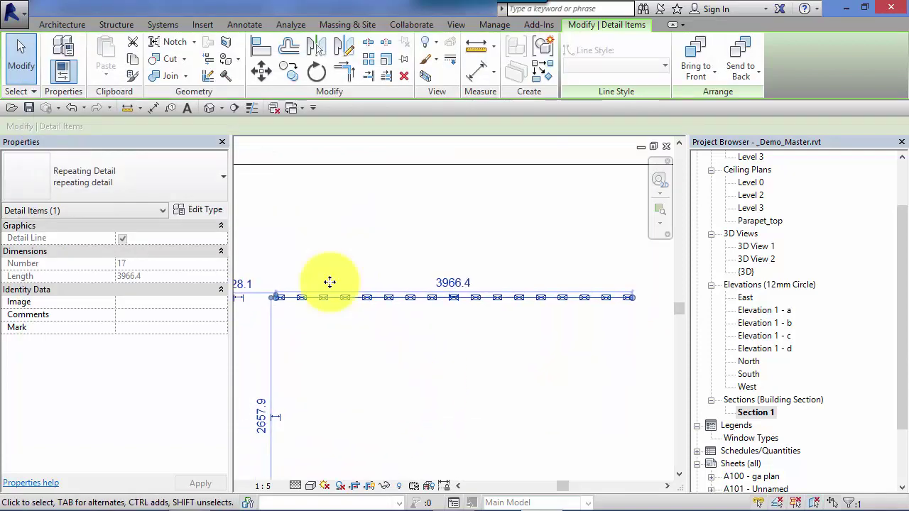
click(414, 218)
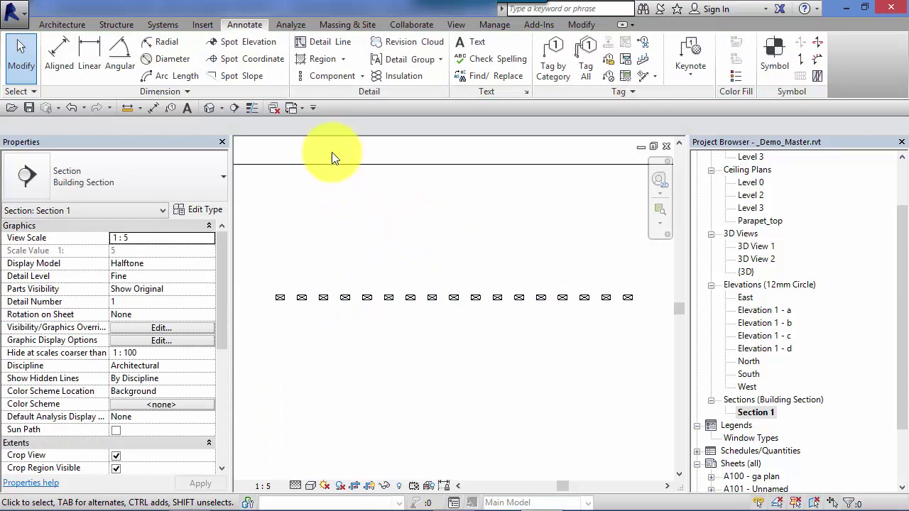
click(362, 76)
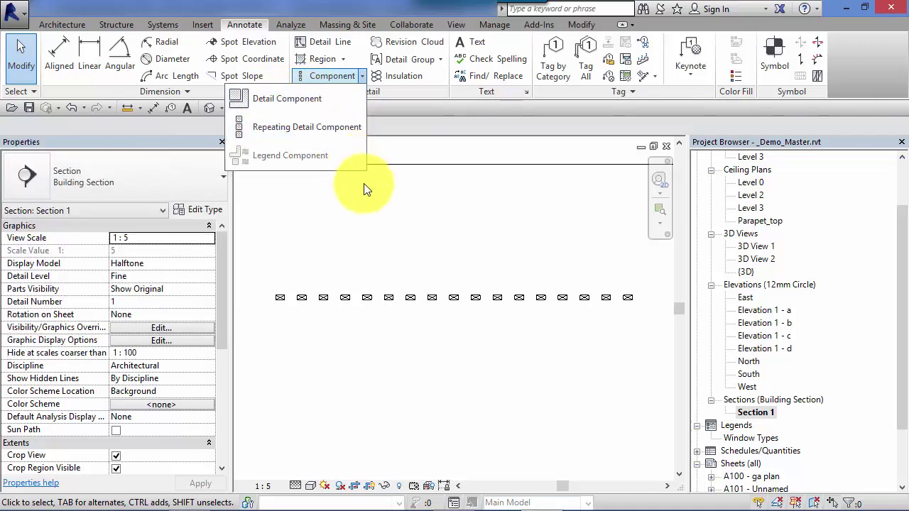
- Start a new repeating detail, keeping Timber_Stud 50x100mm as its detail item
click(329, 132)
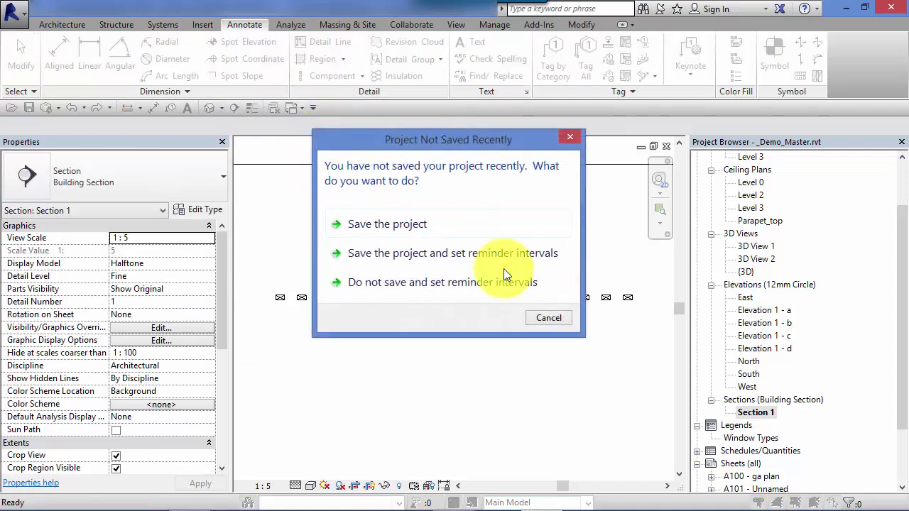
click(555, 318)
click(208, 211)
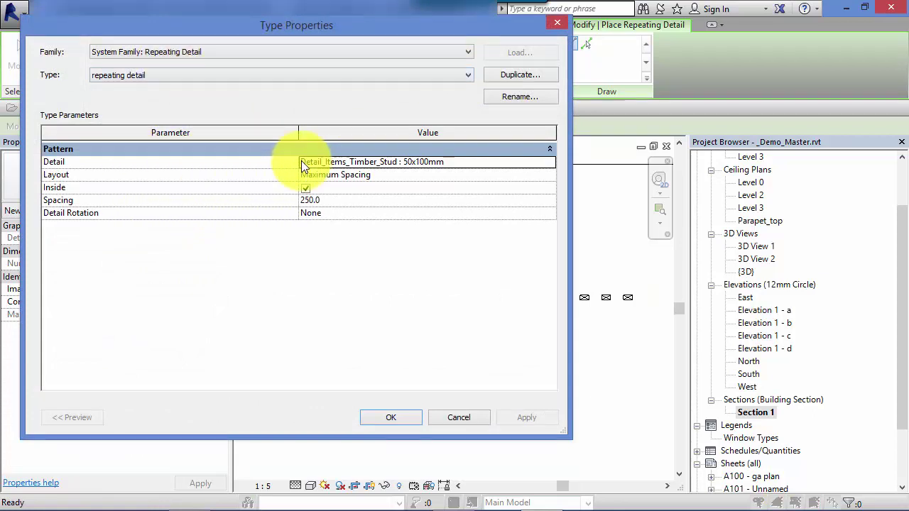
click(548, 163)
click(549, 164)
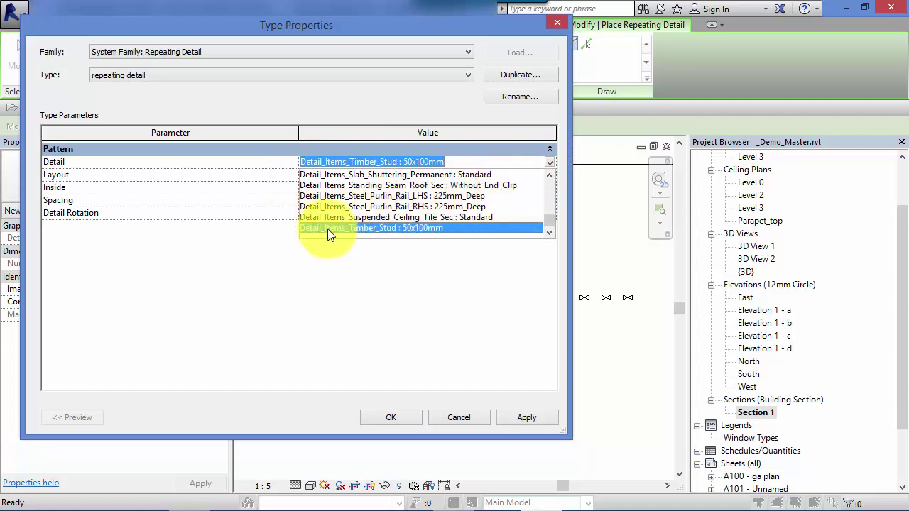
click(427, 314)
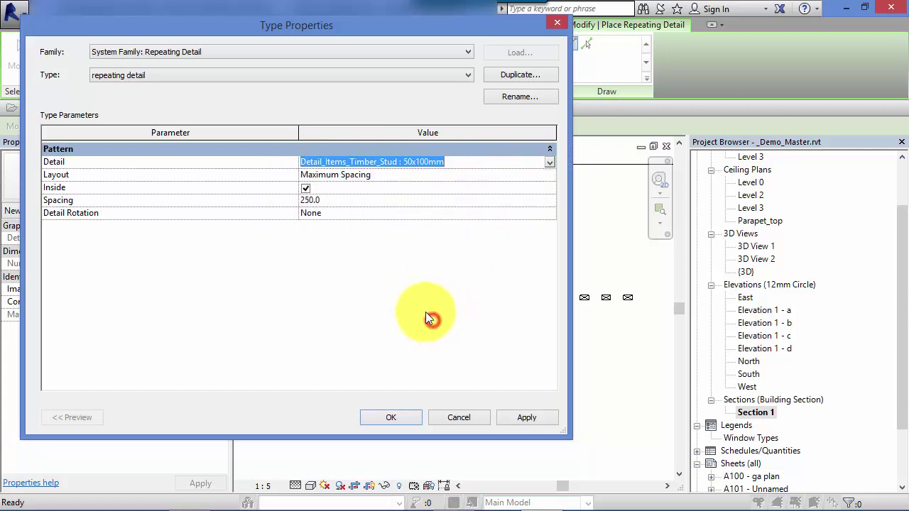
- Keep the Maximum Spacing layout at 250.0 and confirm the type settings
click(525, 175)
click(551, 175)
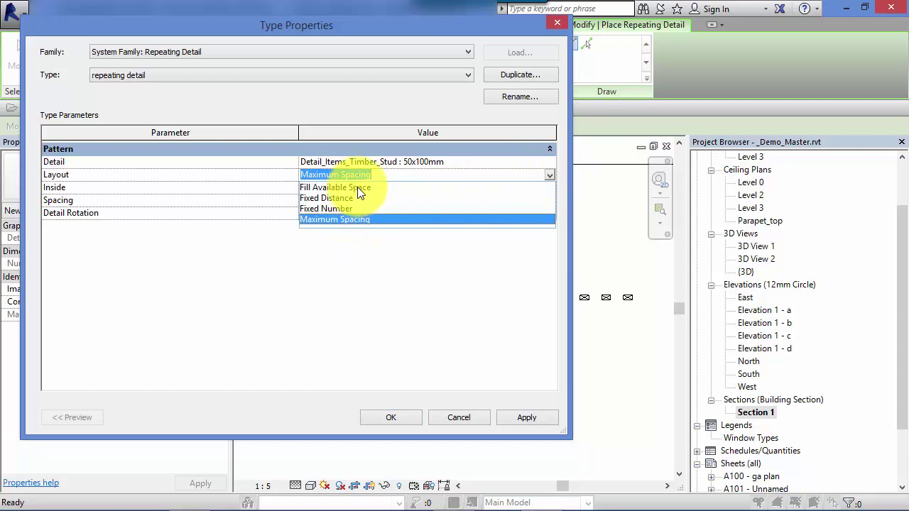
click(346, 253)
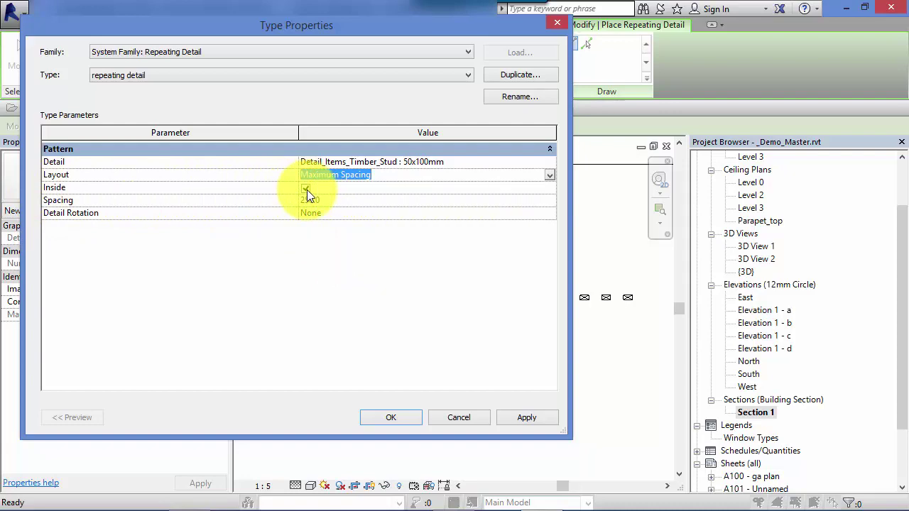
click(392, 418)
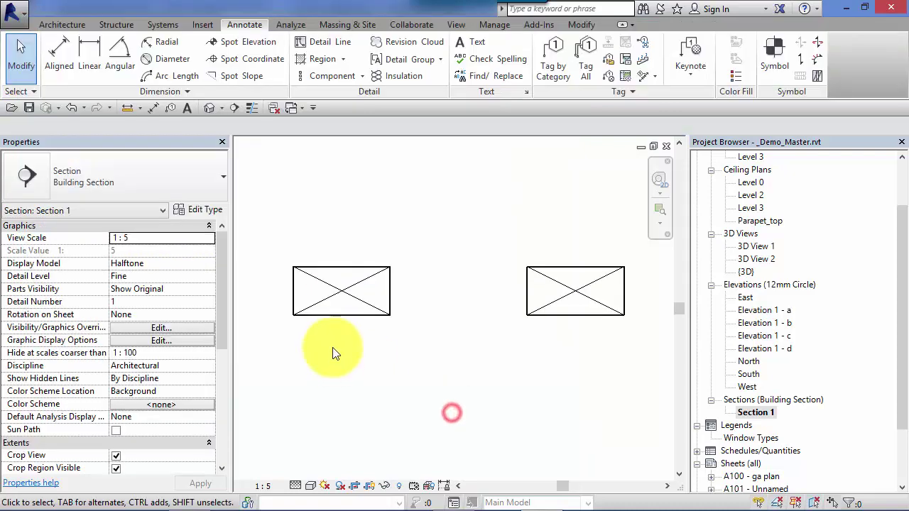
click(342, 316)
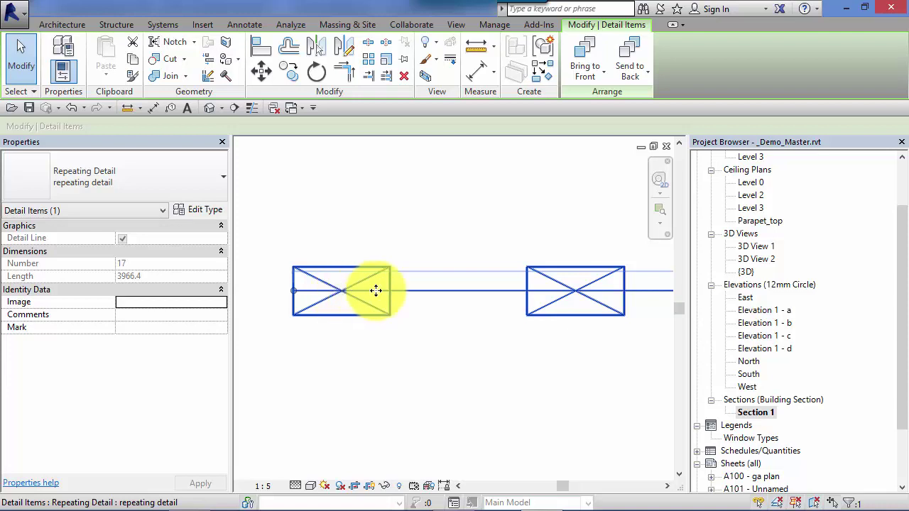
scroll(420, 324, down, 2)
middle_drag(443, 360, 360, 371)
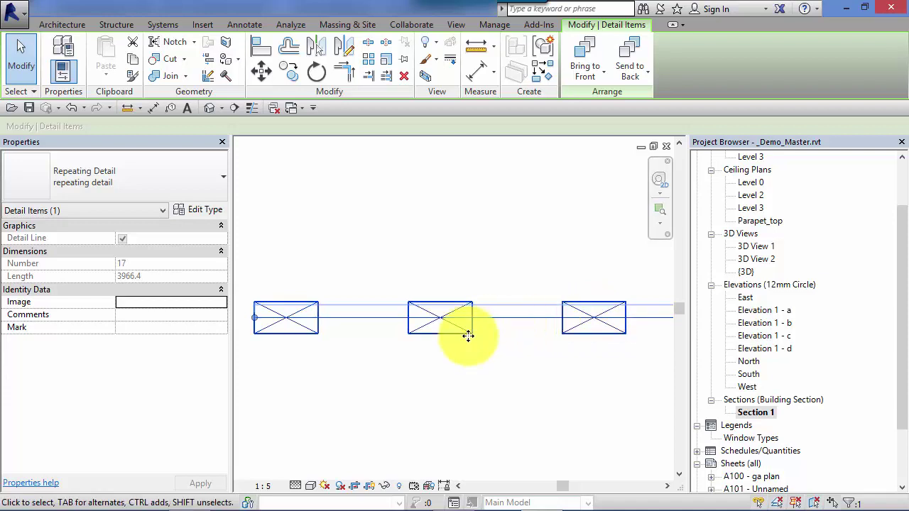
middle_drag(394, 384, 414, 373)
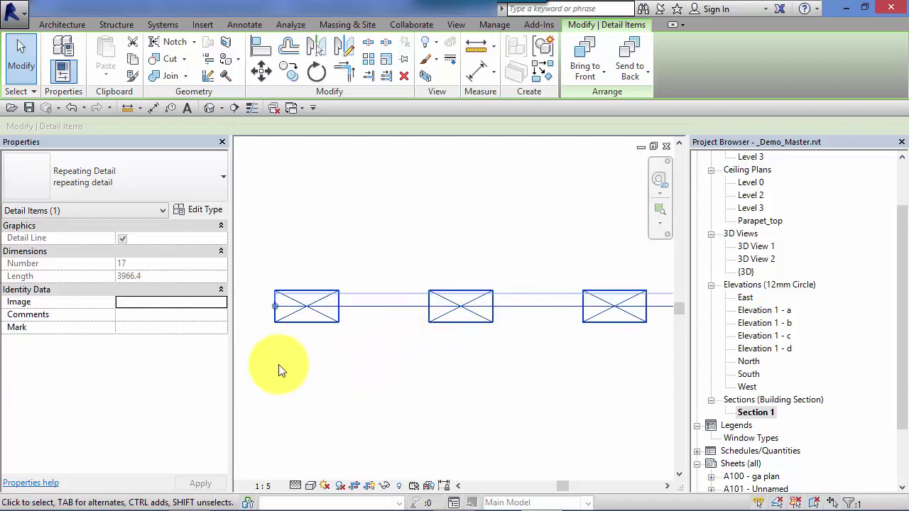